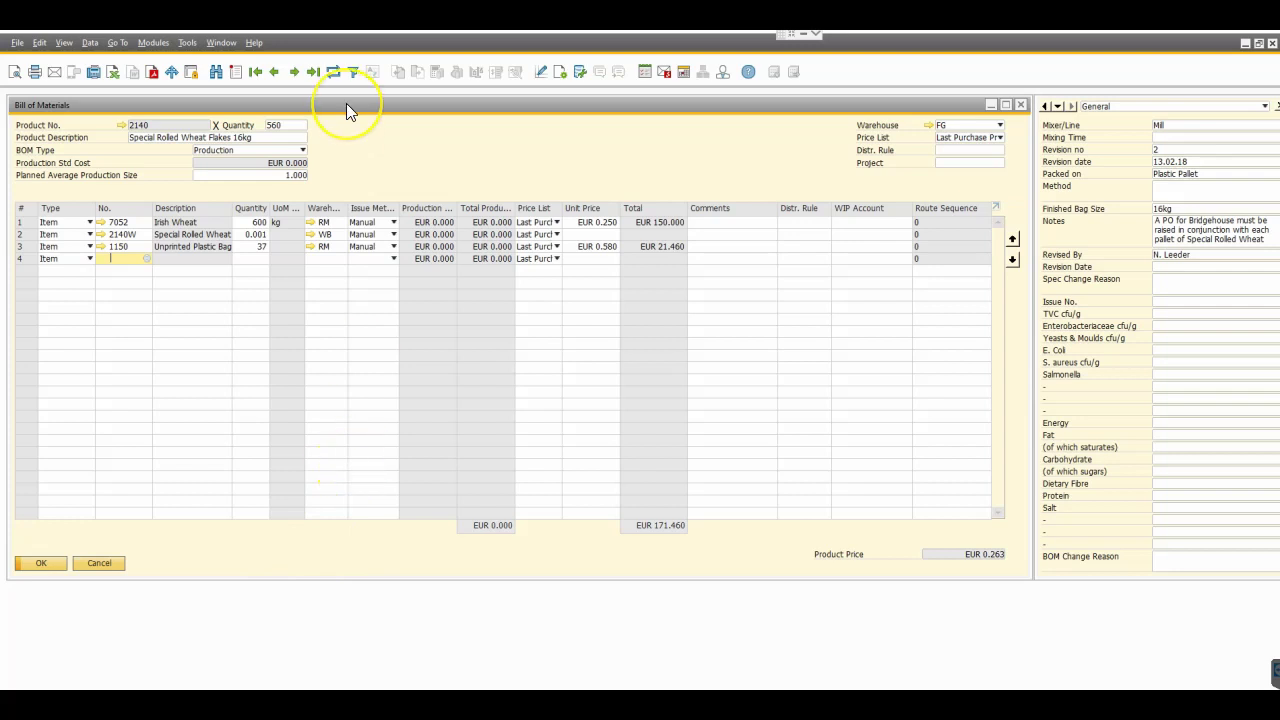
- Open the GRCT_COSTPRCCHANGE Cost Price Changes user-defined window
drag(346, 103, 344, 93)
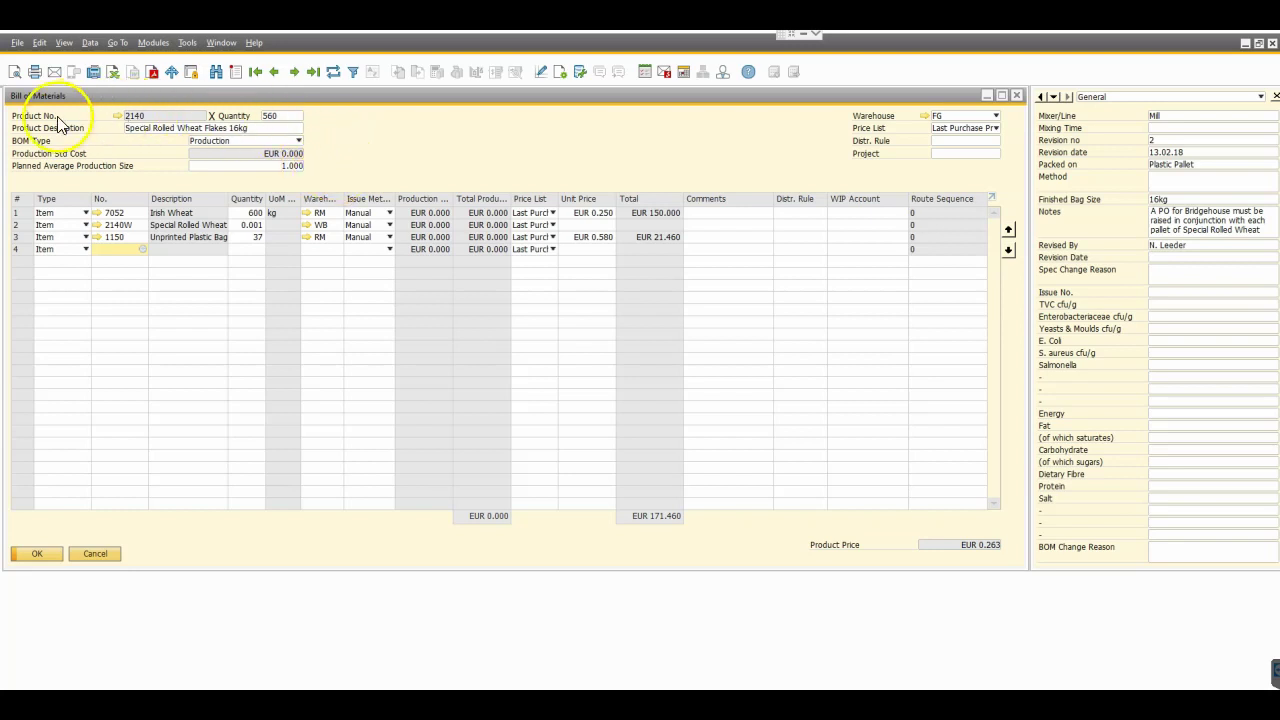
click(186, 44)
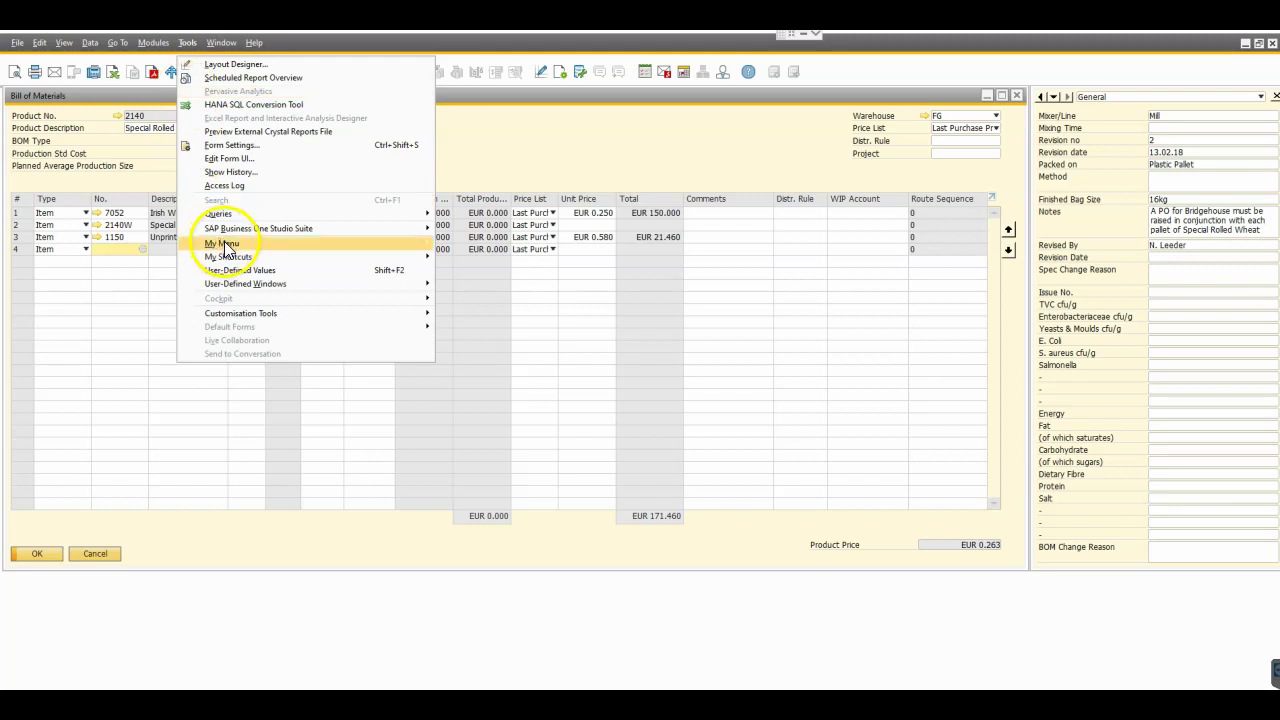
mouse_move(240, 285)
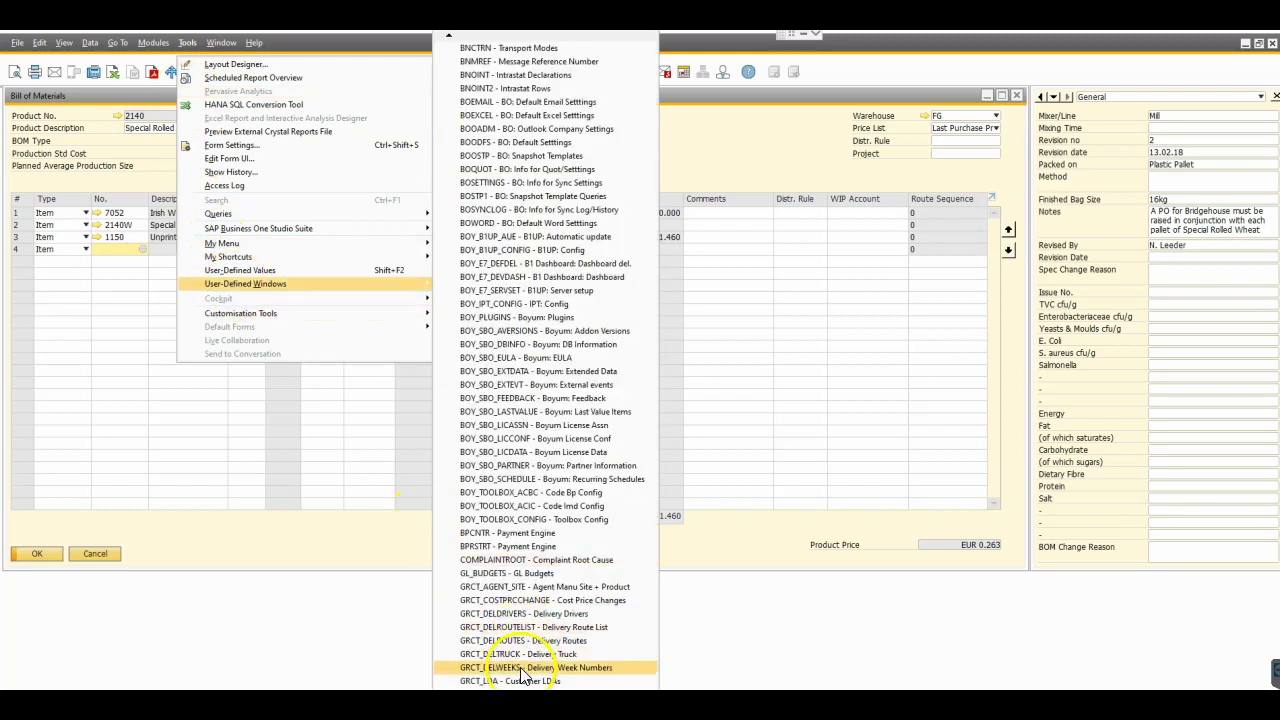
click(513, 599)
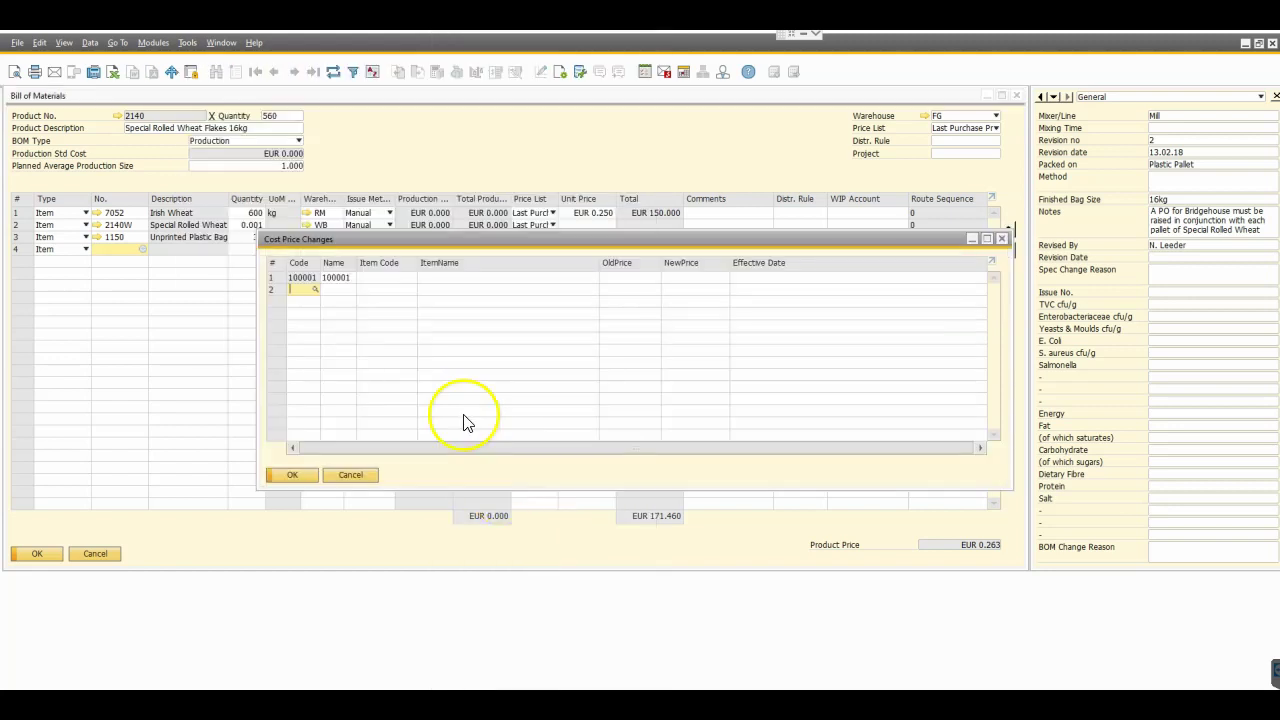
- Enter item 7052 in row 2 so Irish Wheat and its old price 0.212 fill in
click(376, 289)
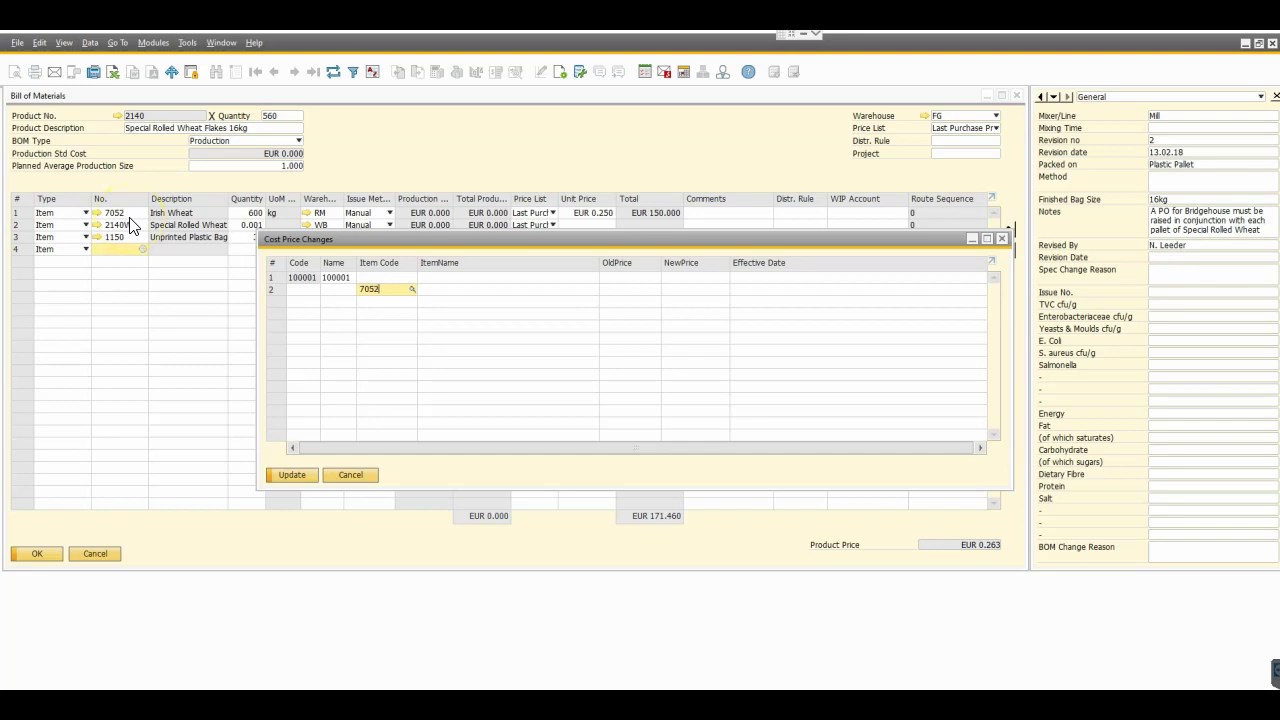
text(7052)
key(Tab)
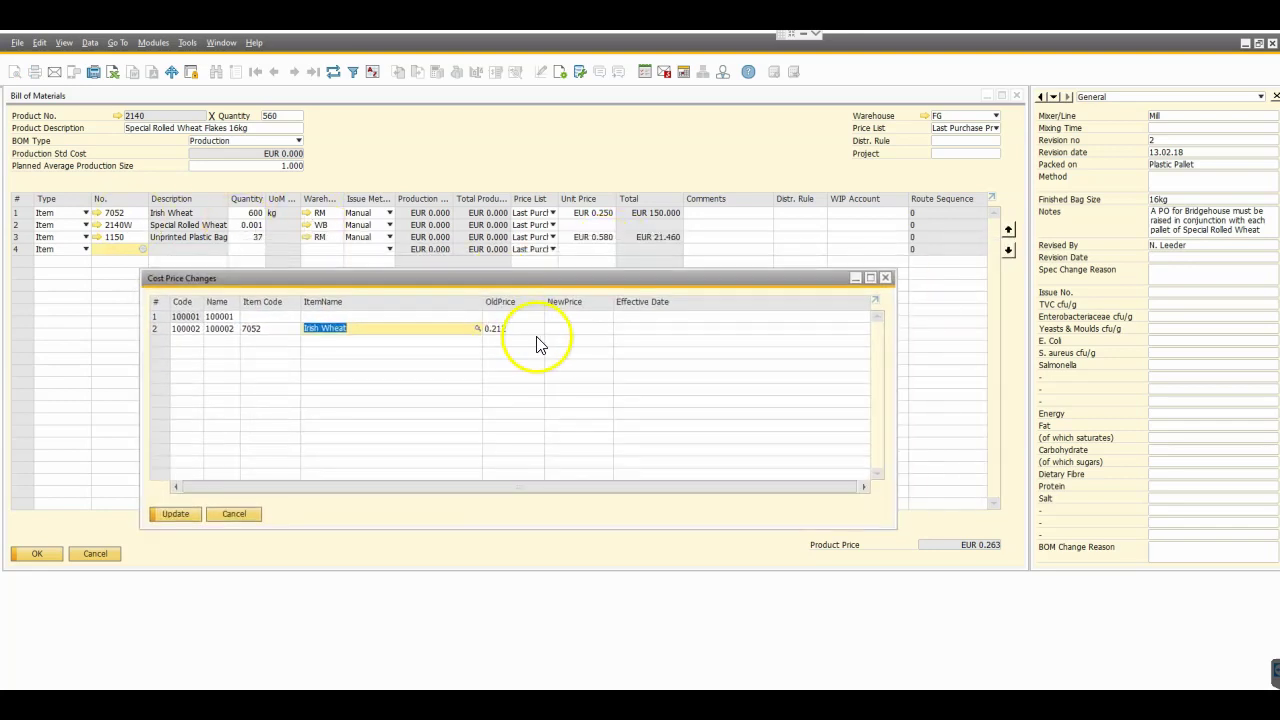
key(Tab)
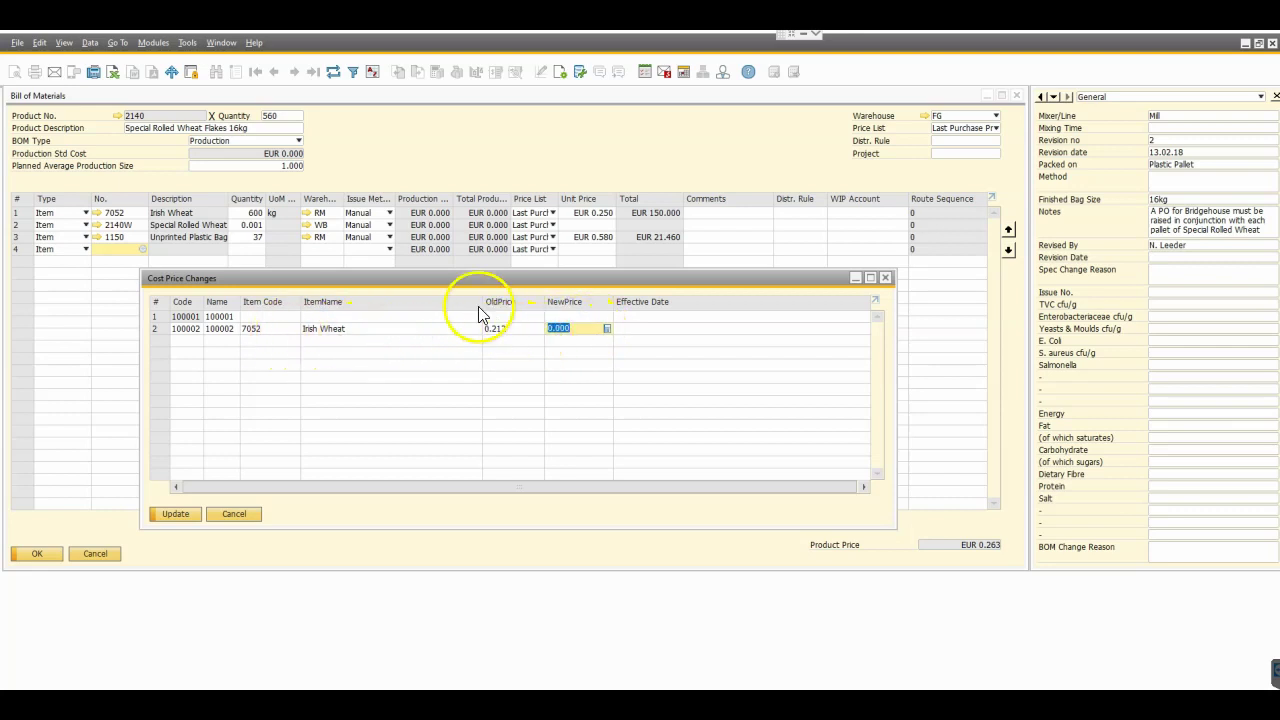
click(97, 212)
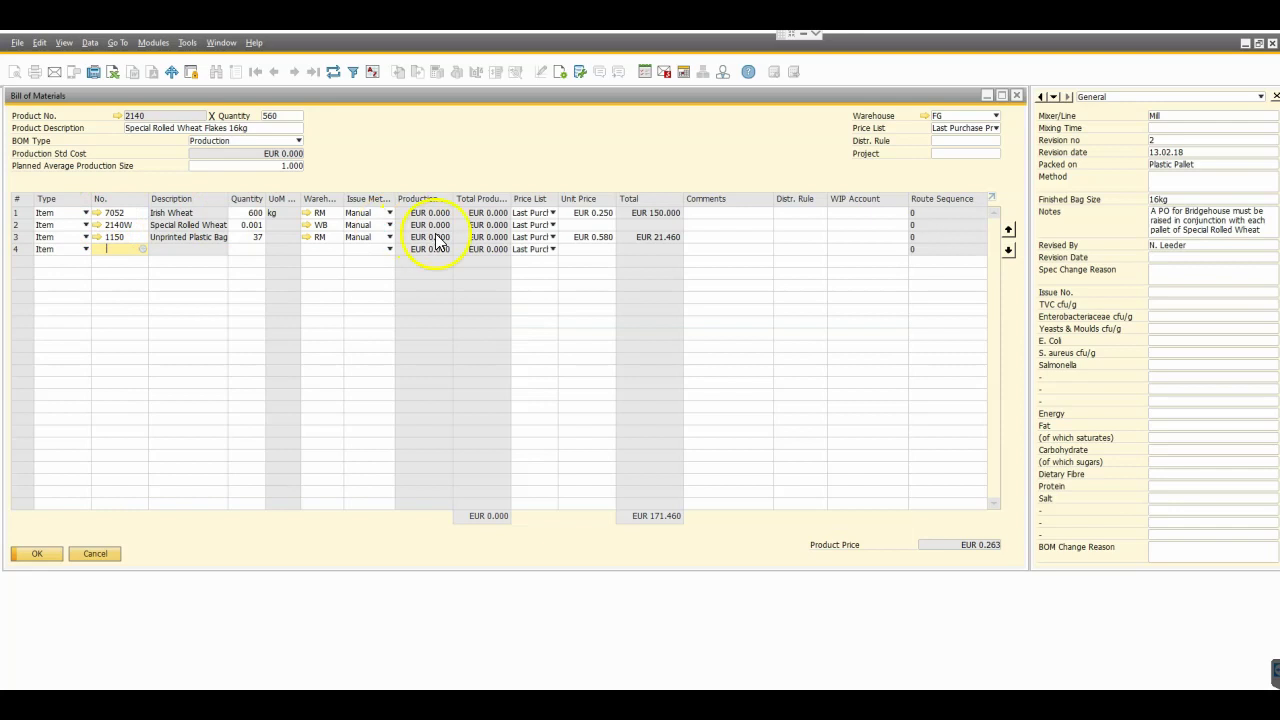
click(673, 295)
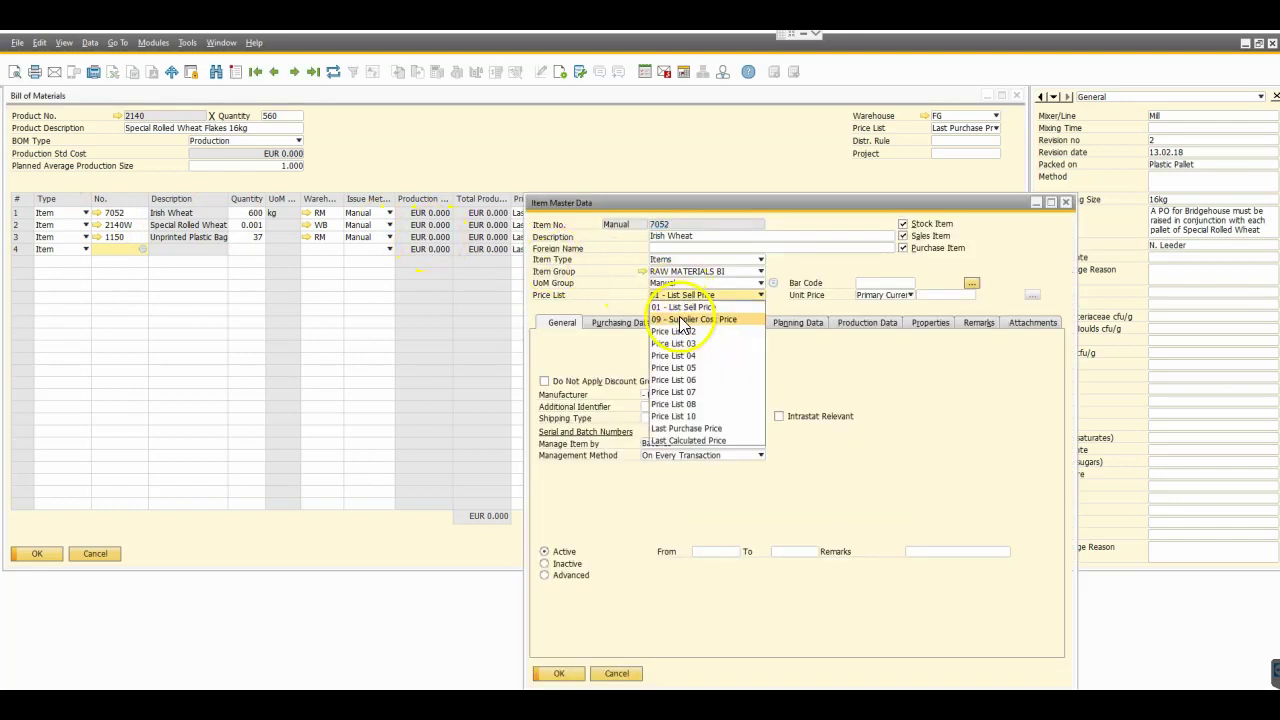
click(700, 401)
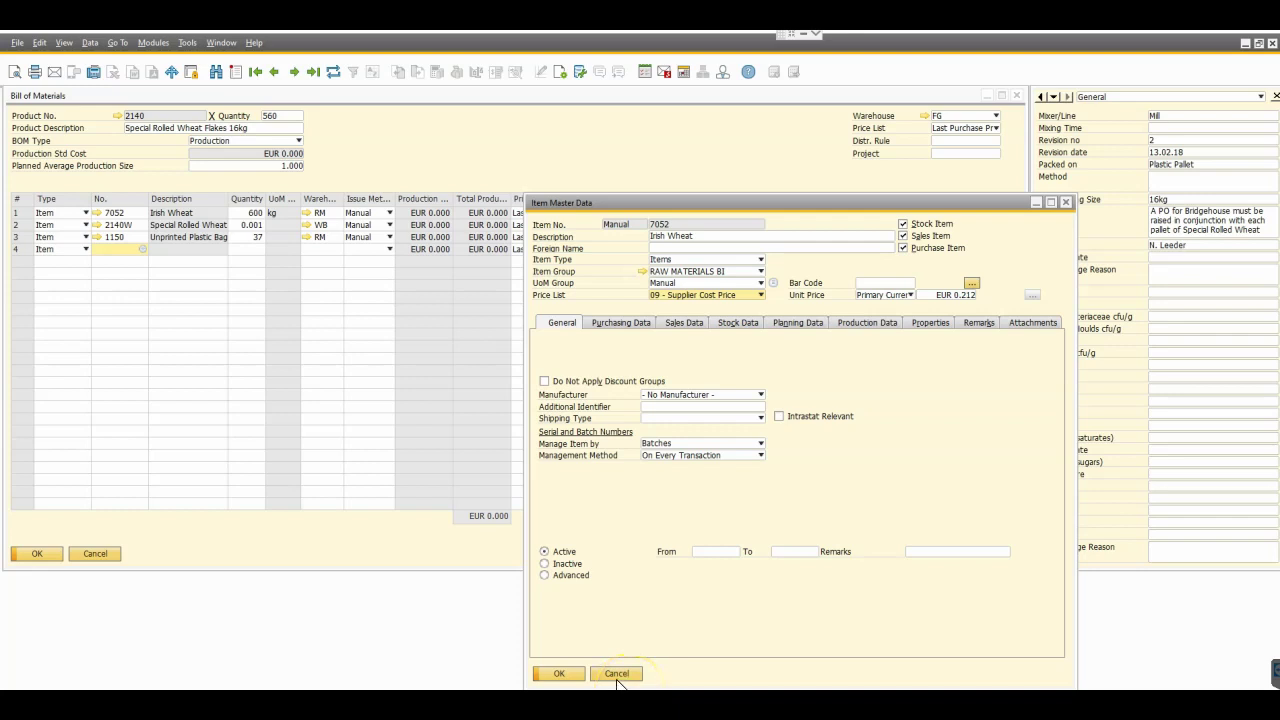
click(714, 292)
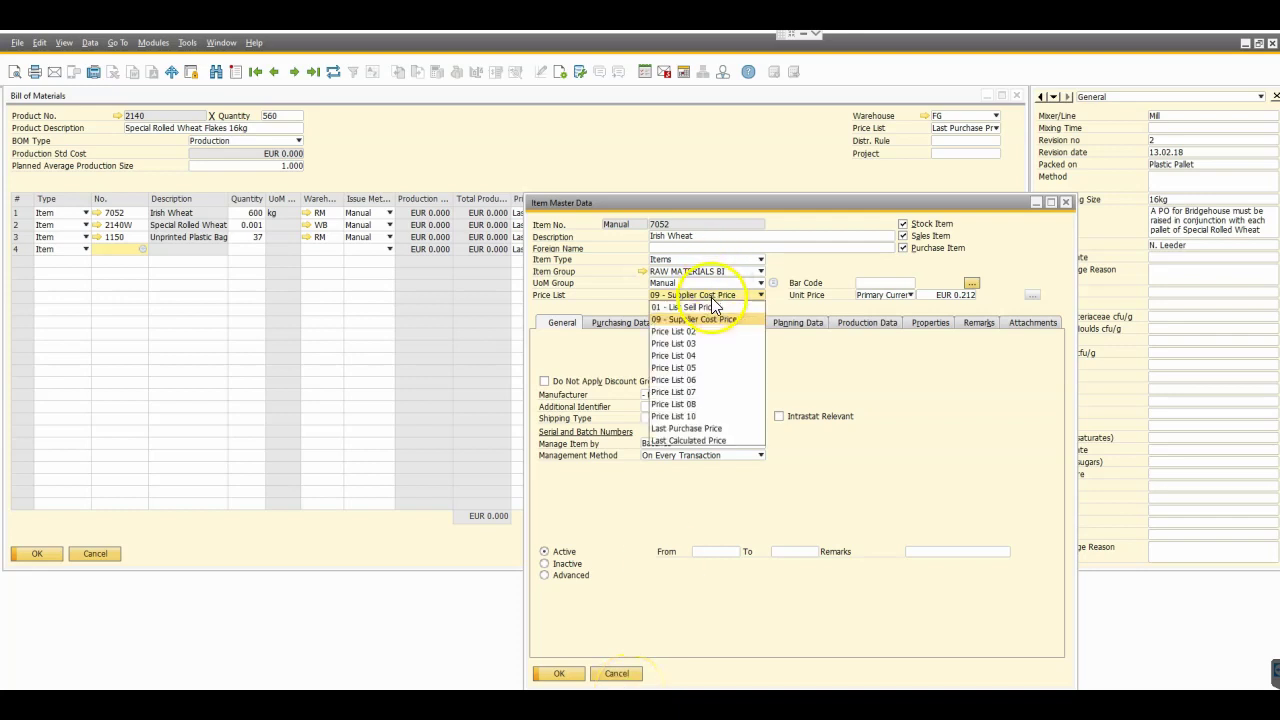
click(708, 432)
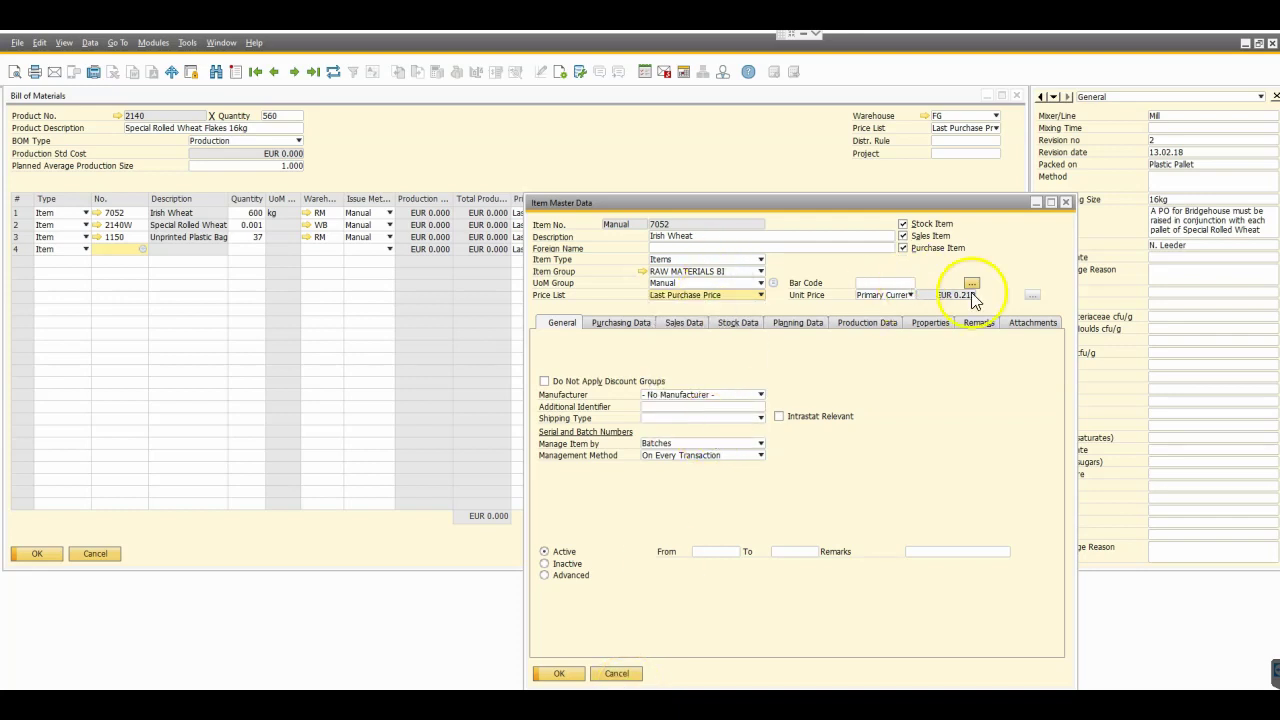
click(626, 672)
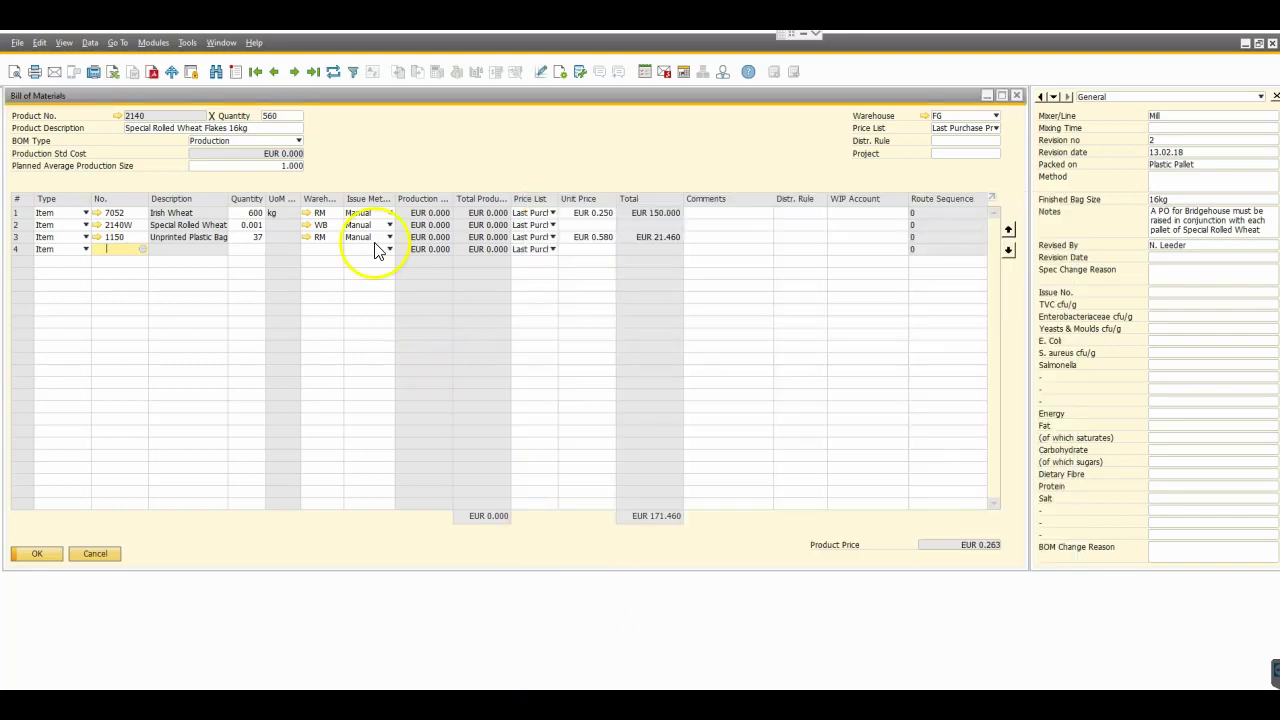
- Back in Cost Price Changes, record Irish Wheat's 0.219 price effective 01.01.20 and save it with Update
click(221, 42)
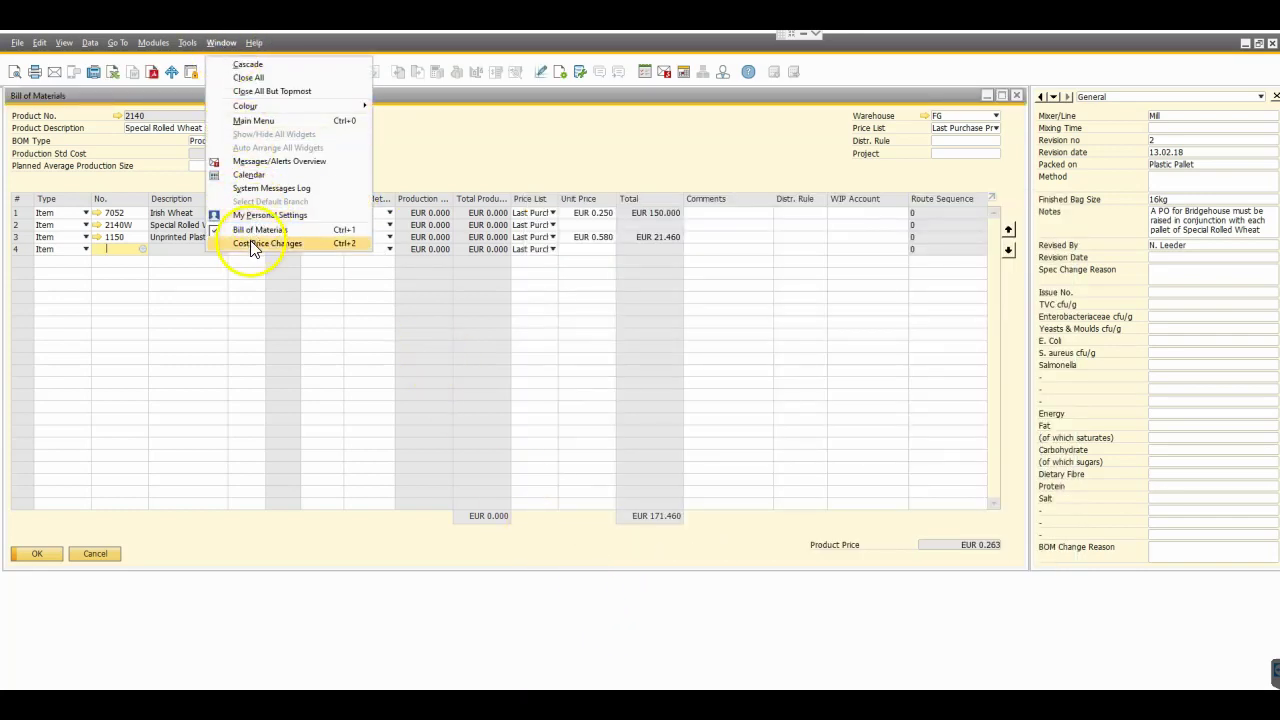
click(267, 243)
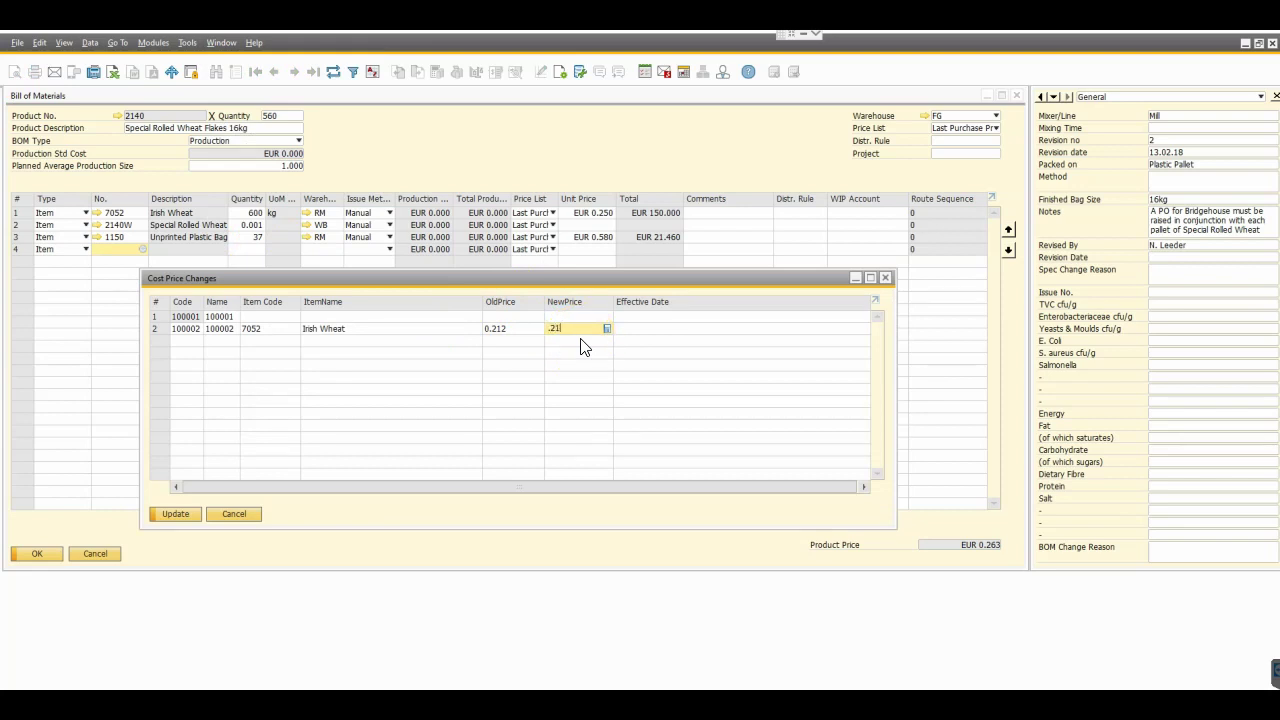
click(664, 329)
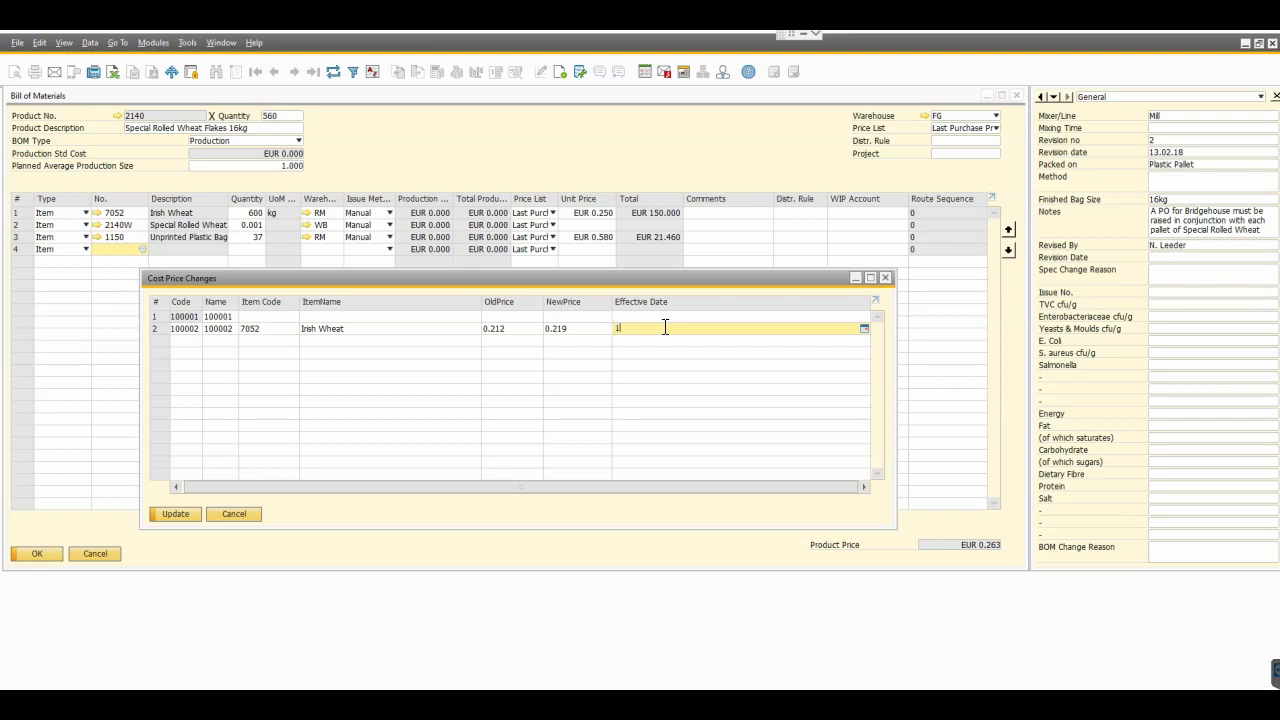
text(1/1/20)
key(Tab)
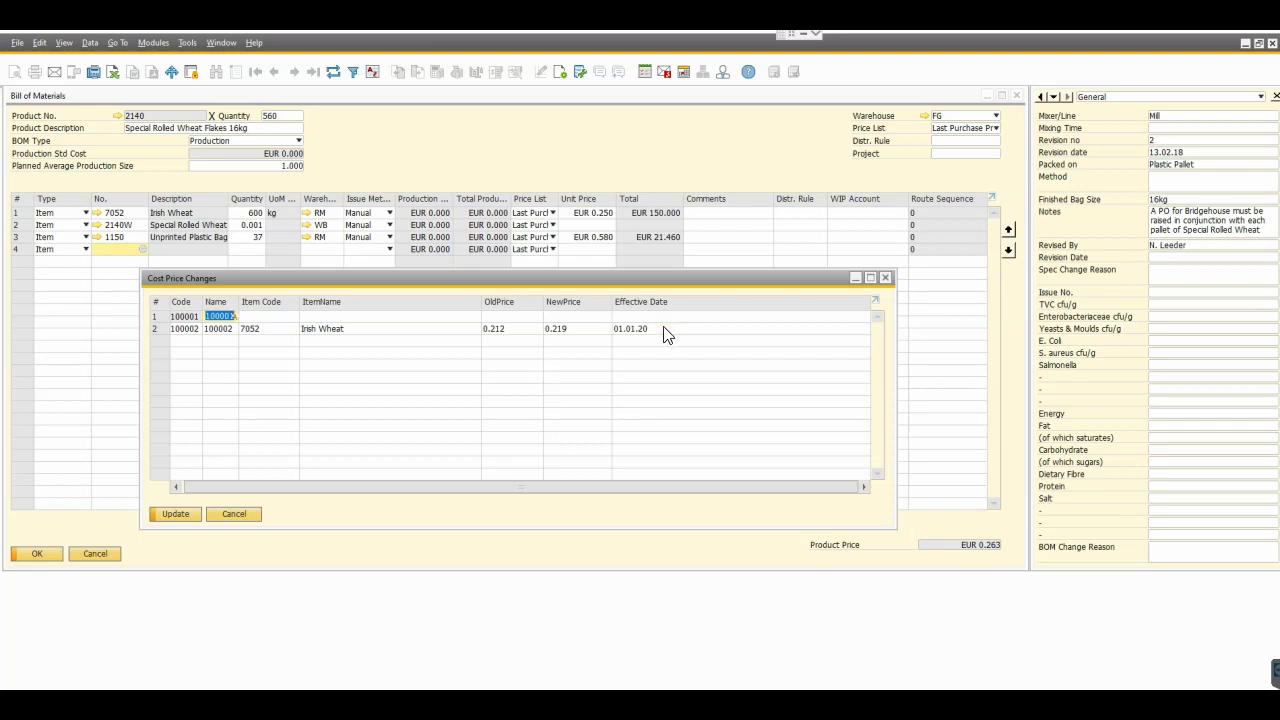
click(175, 515)
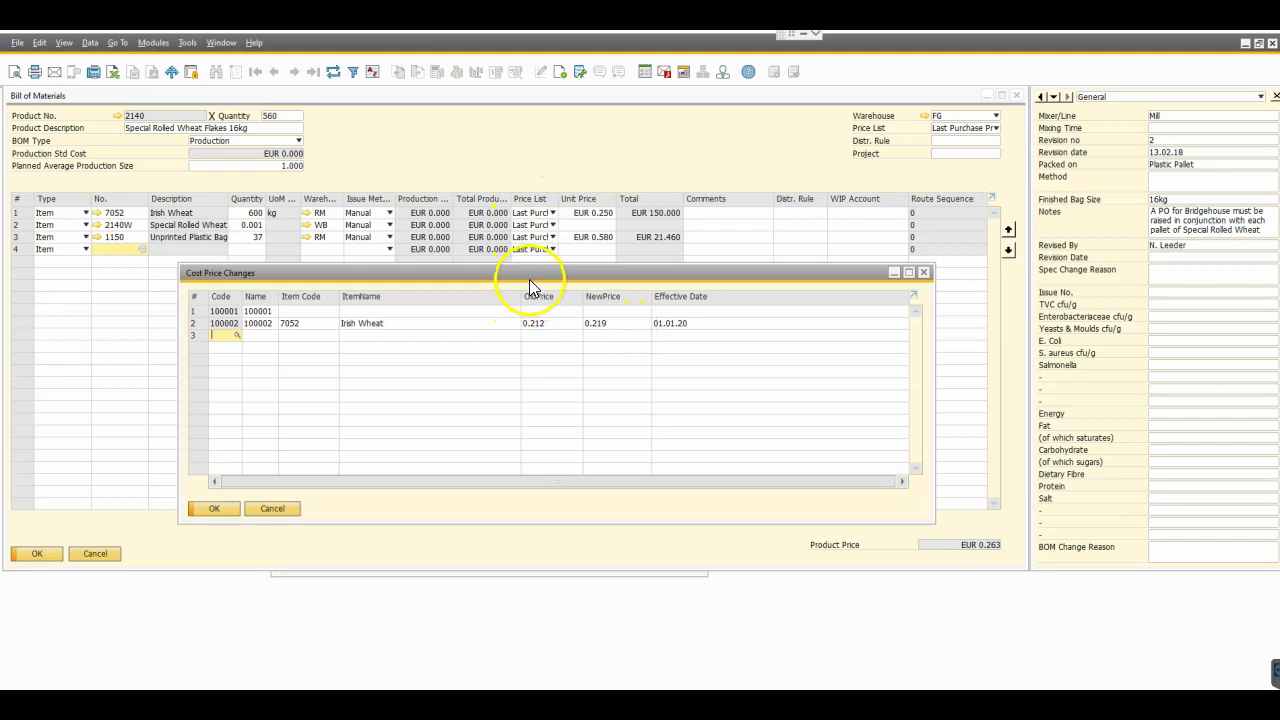
- Run the Prices > BOM Price Changes Effect query to list the 23 products using Irish Wheat
click(578, 73)
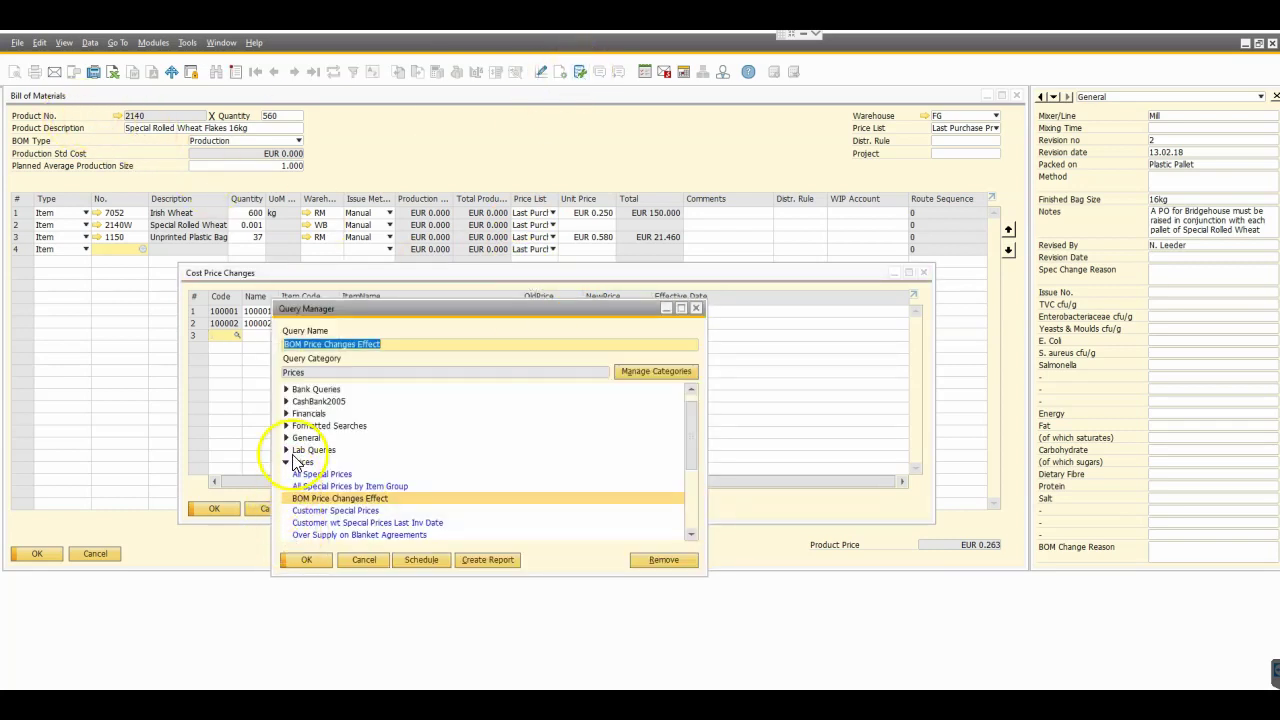
double_click(362, 508)
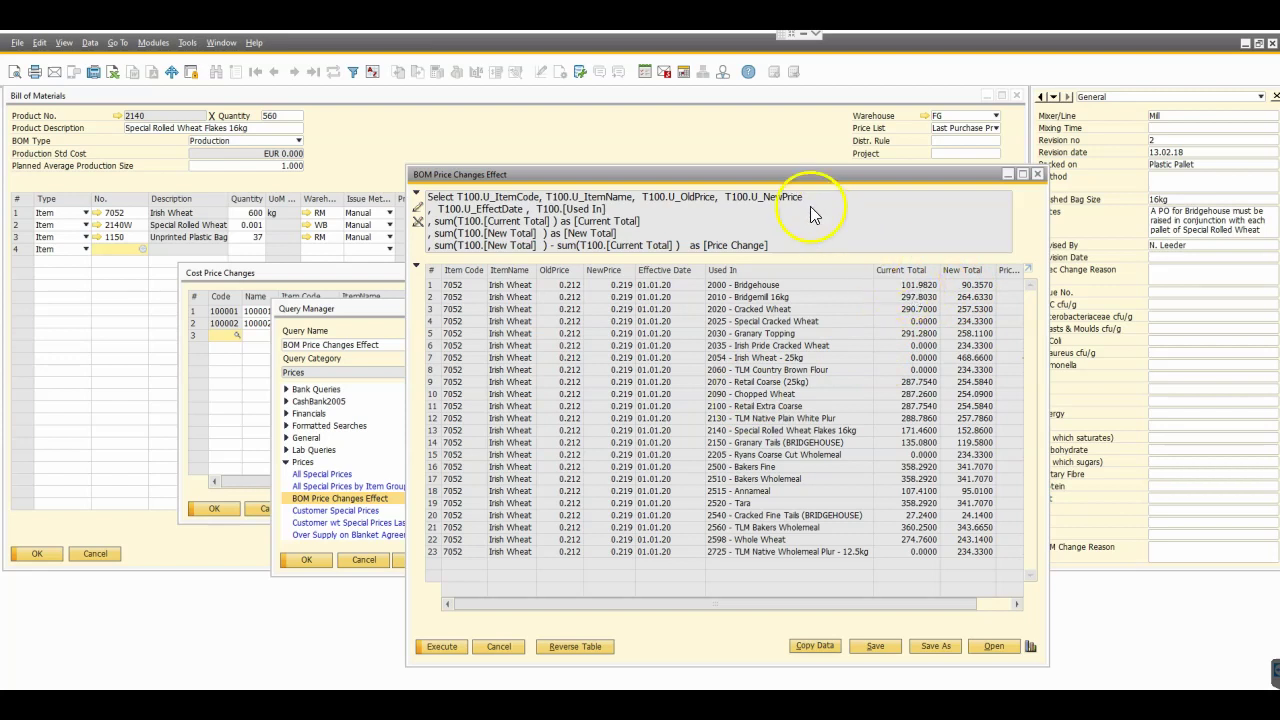
- Compare against the Bill of Materials total, then scroll the results to product 2140's -18.6000 price change
drag(555, 182, 753, 195)
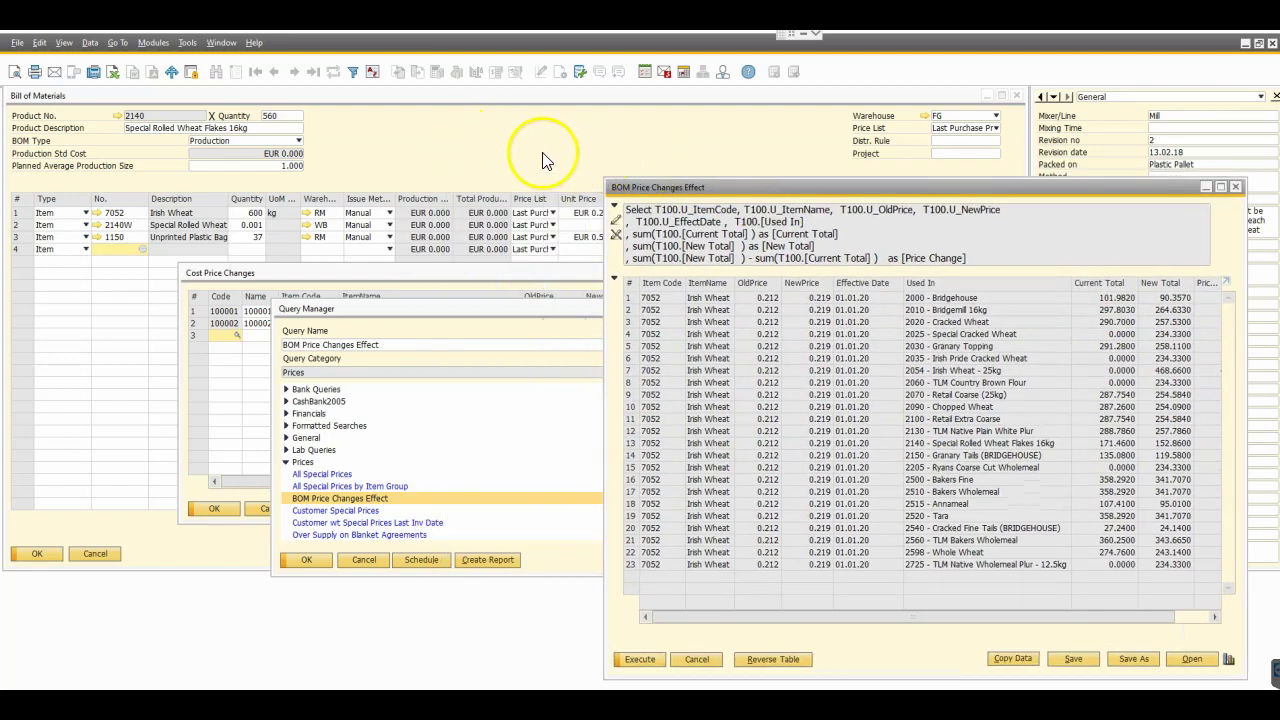
click(371, 123)
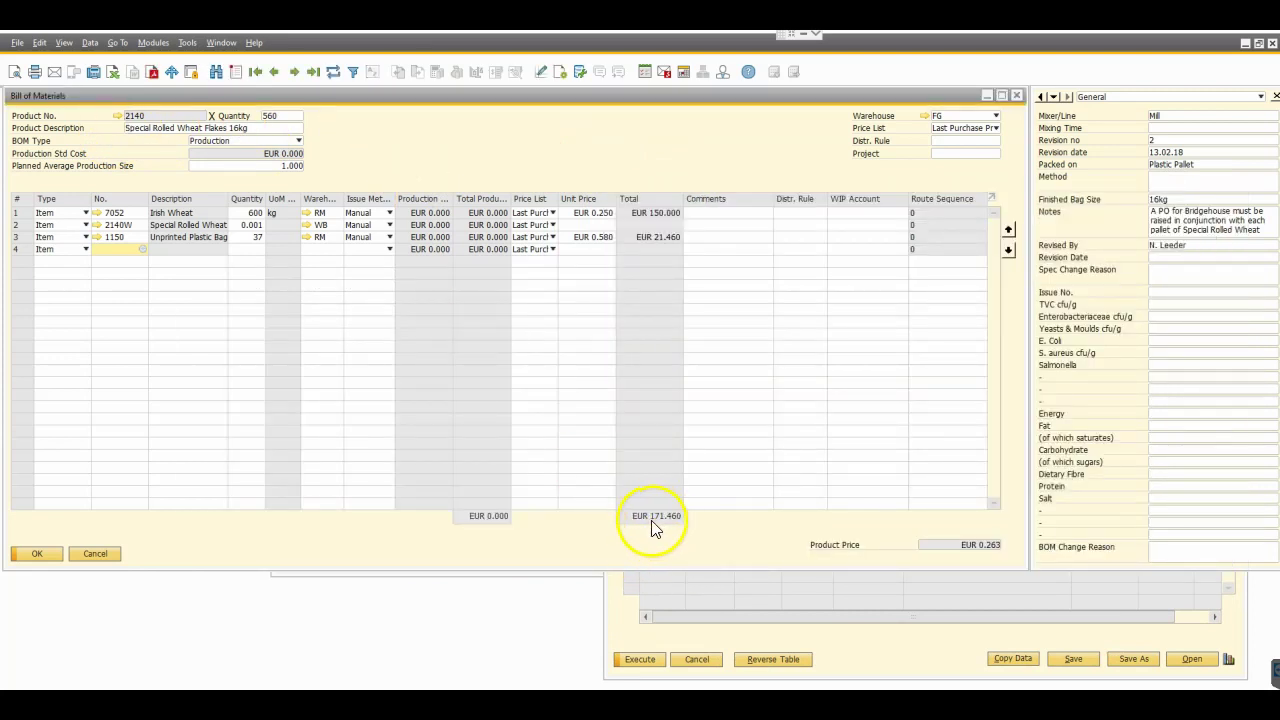
click(878, 644)
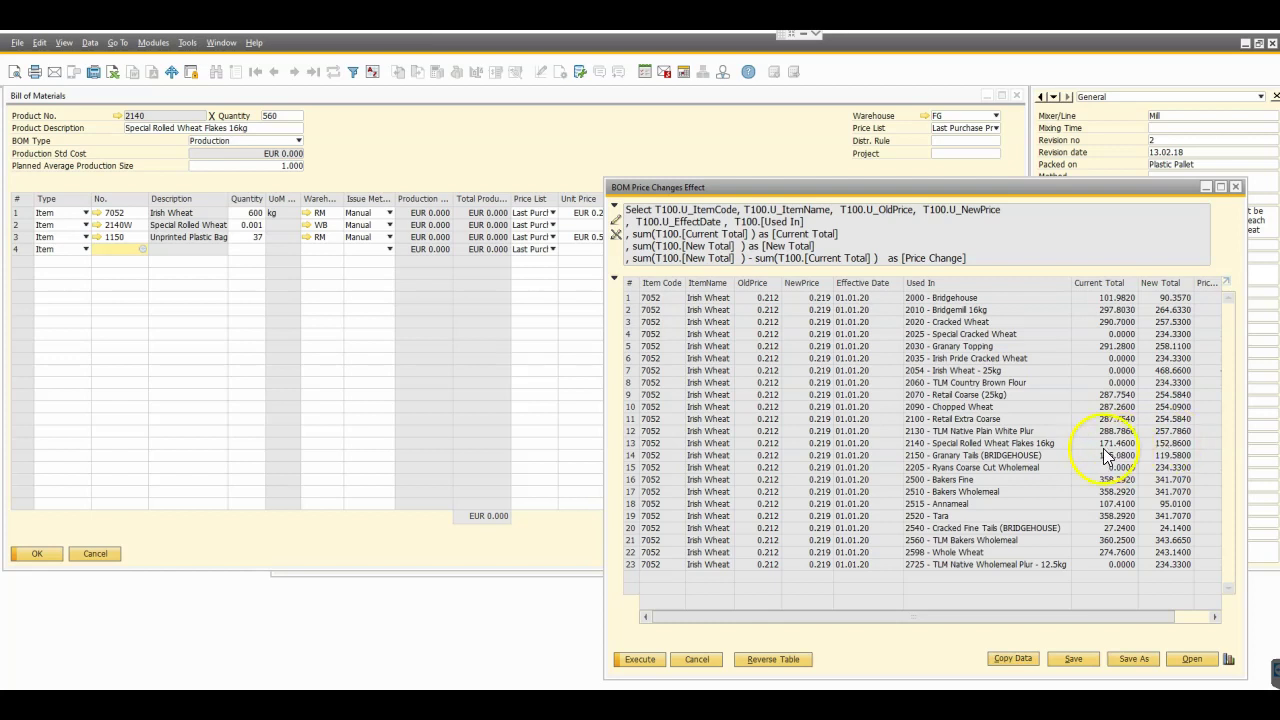
drag(1108, 613, 1127, 613)
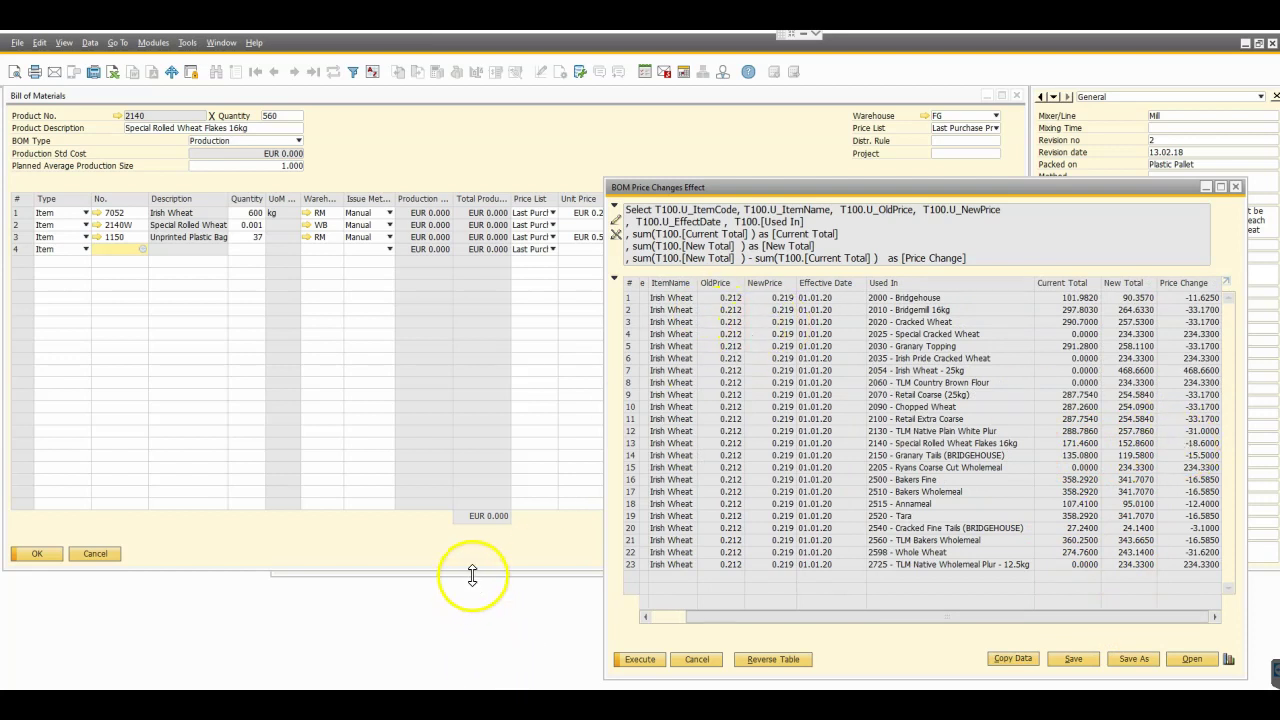
drag(603, 313, 449, 337)
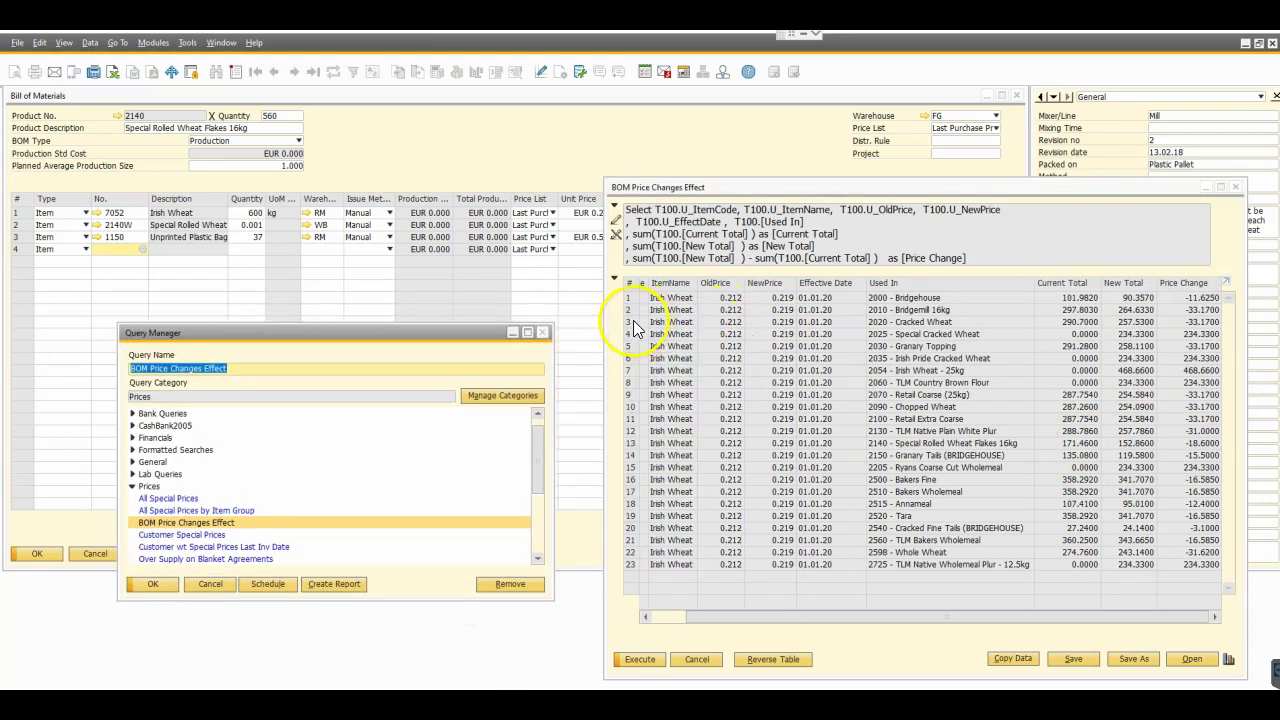
click(221, 42)
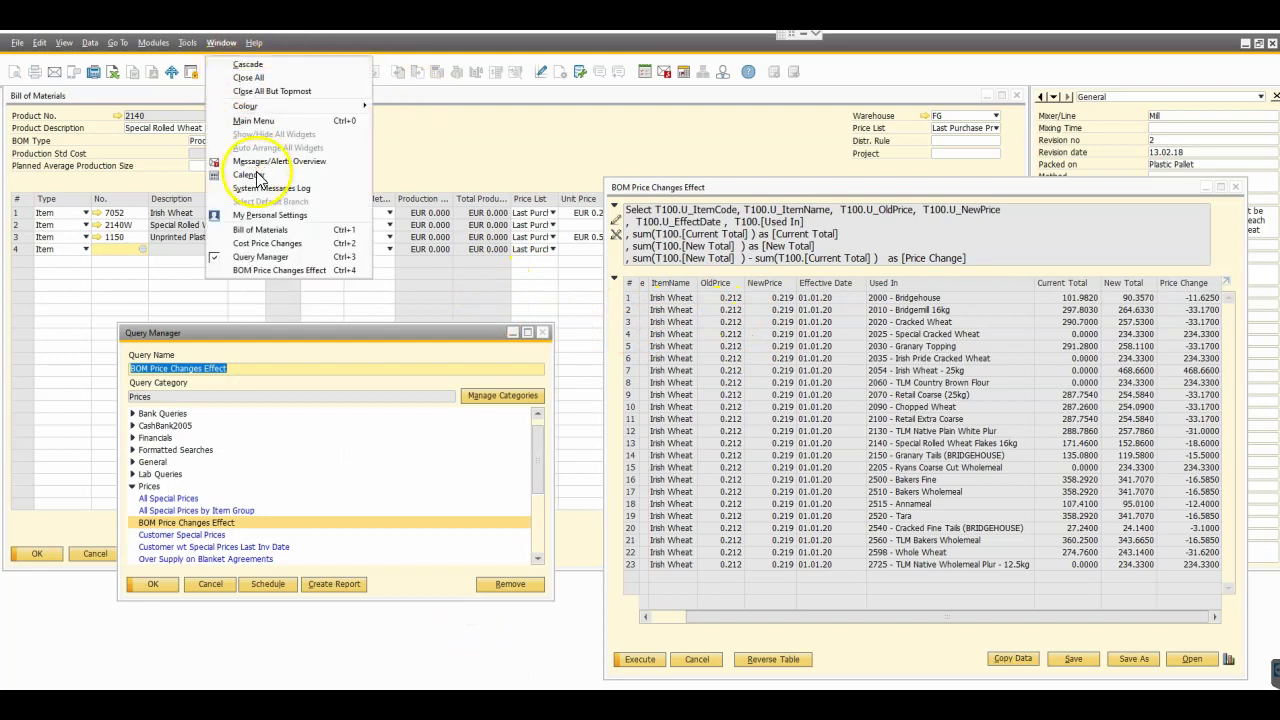
click(256, 243)
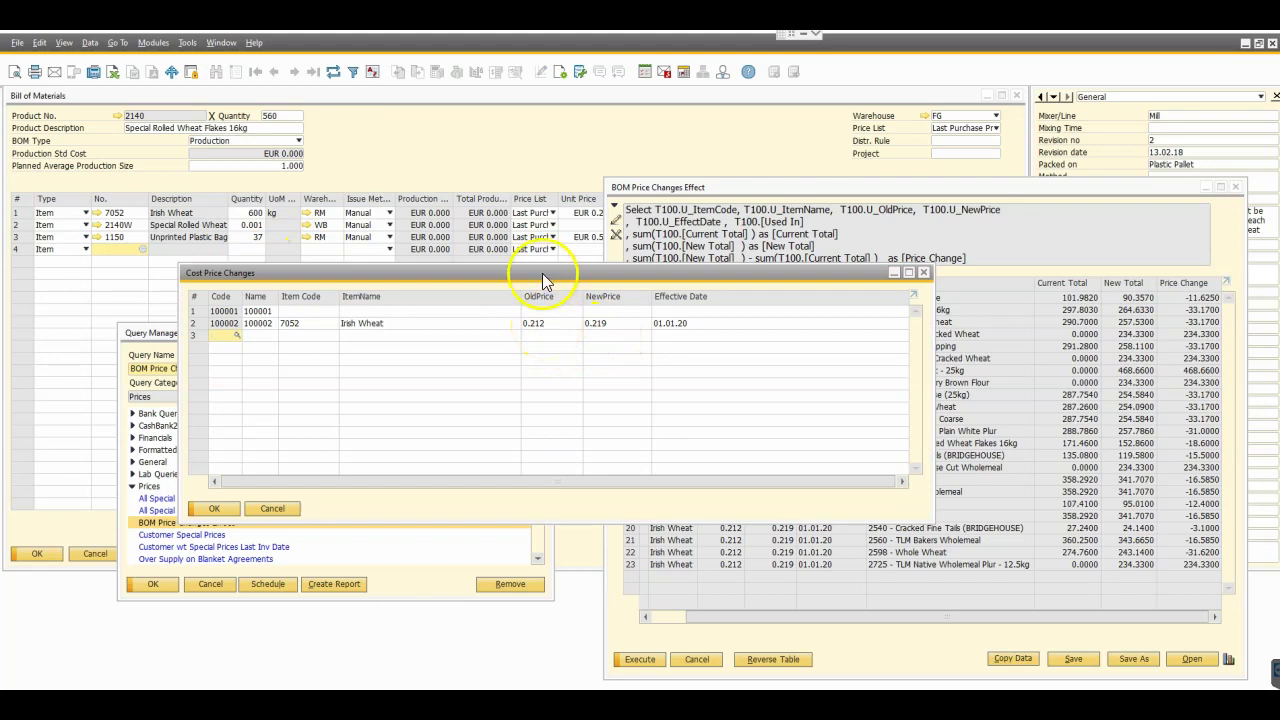
drag(542, 273, 370, 409)
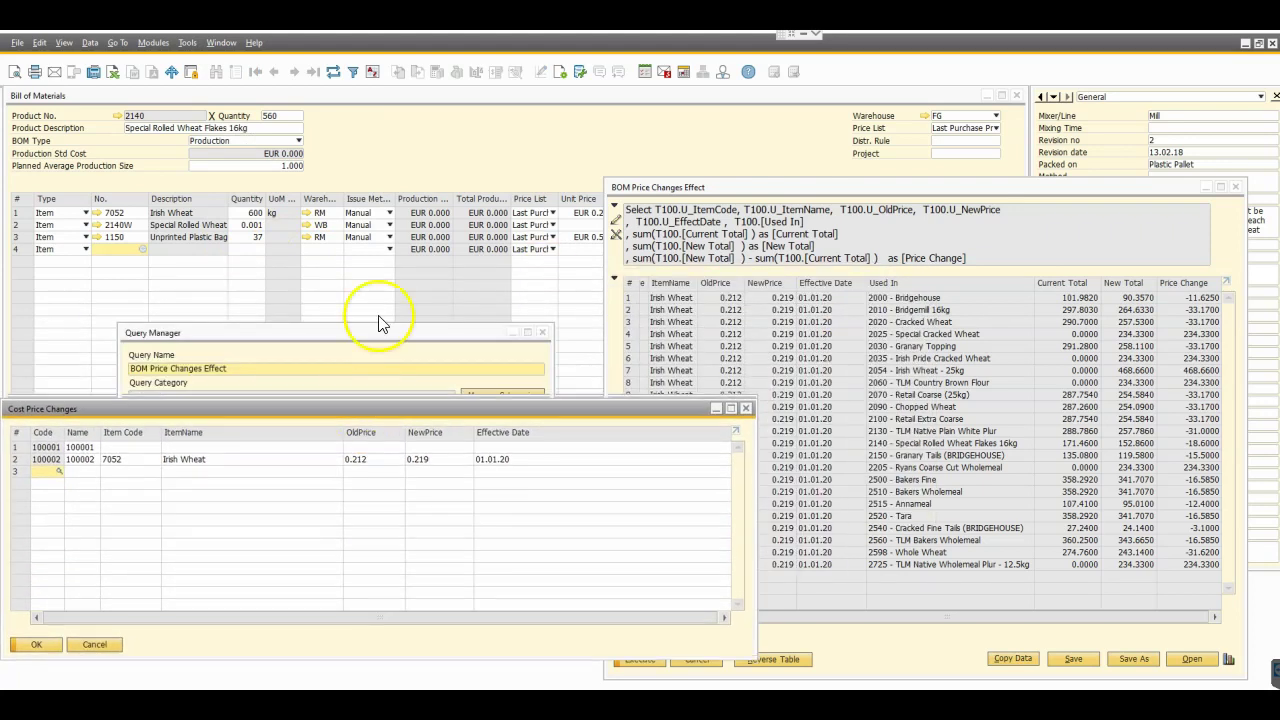
click(478, 137)
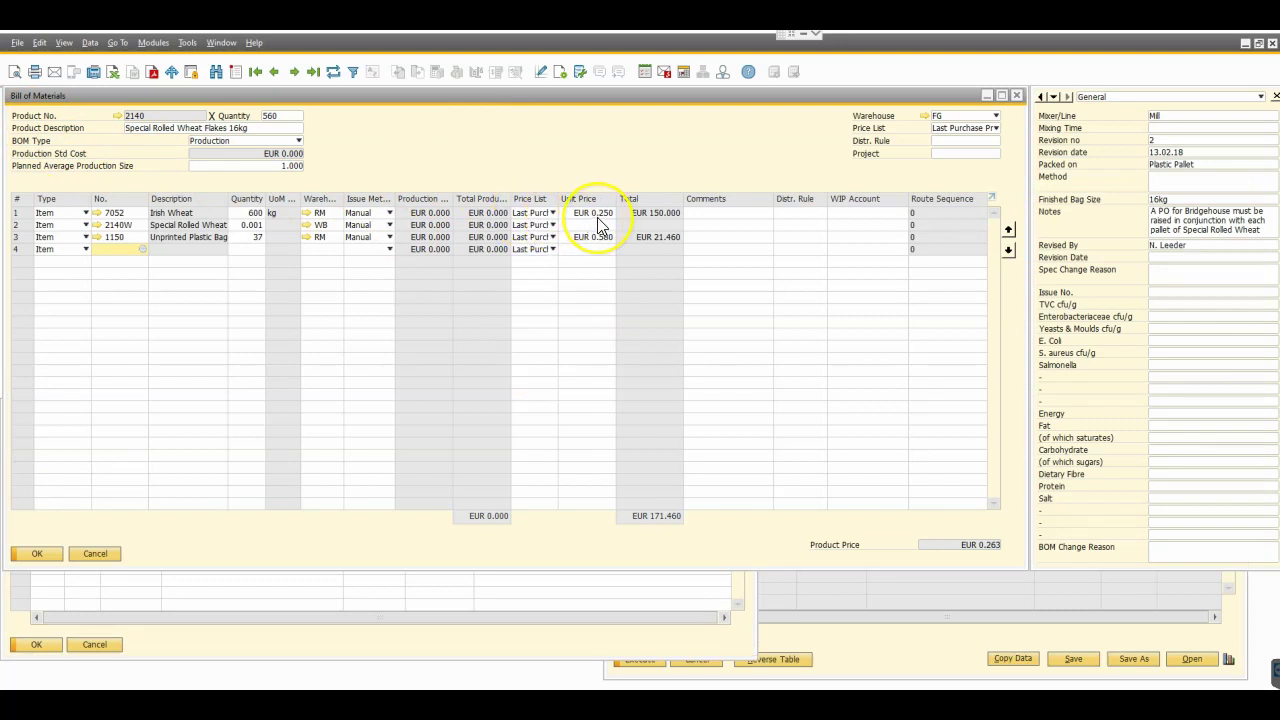
click(530, 216)
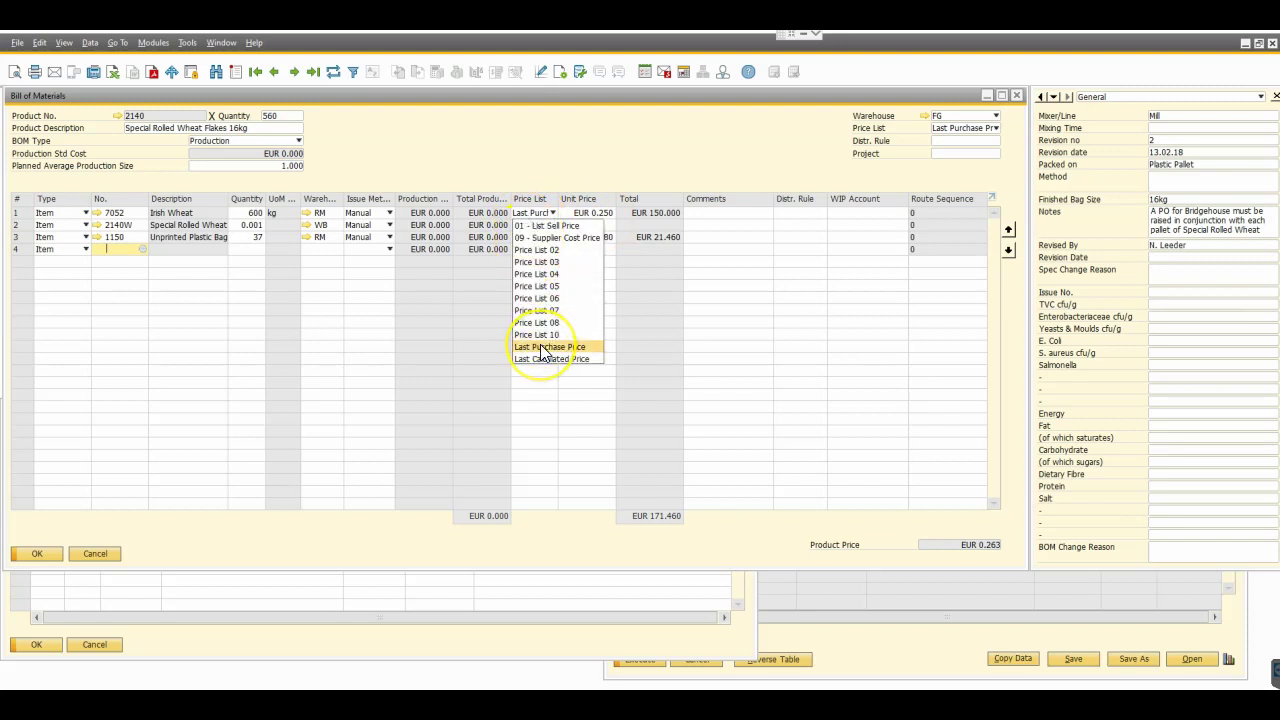
click(540, 348)
click(540, 214)
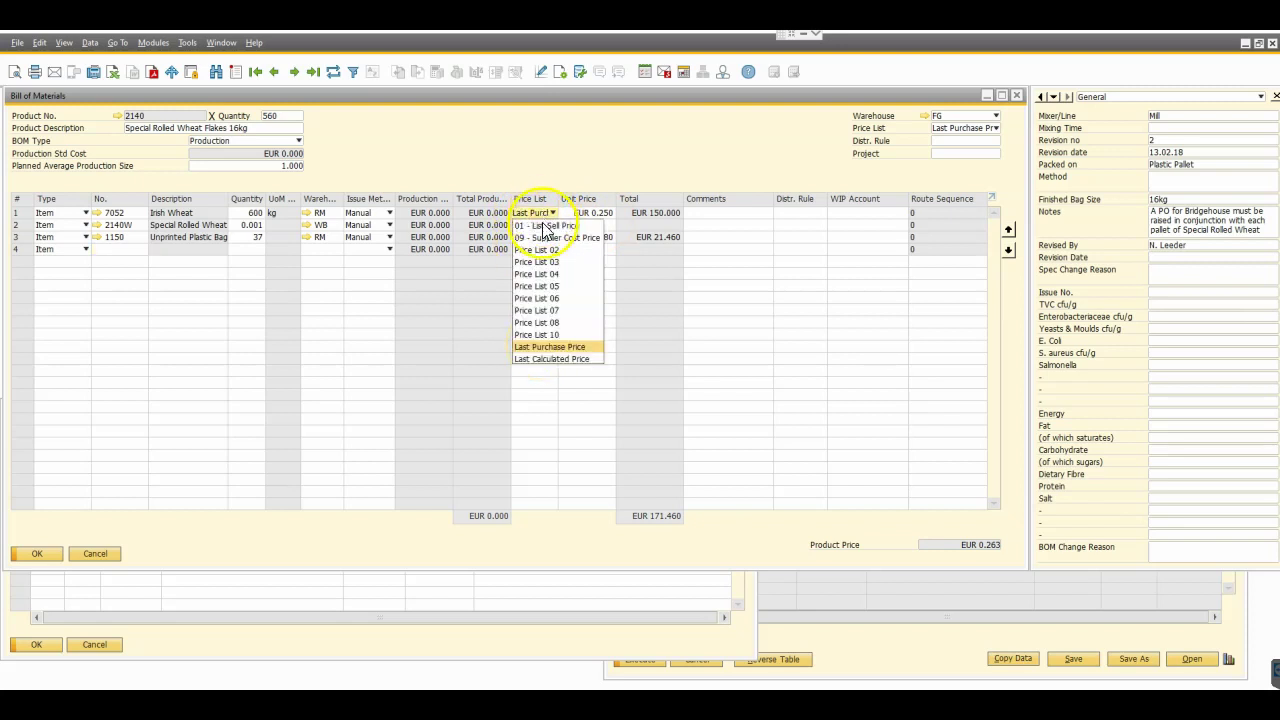
click(545, 237)
click(545, 214)
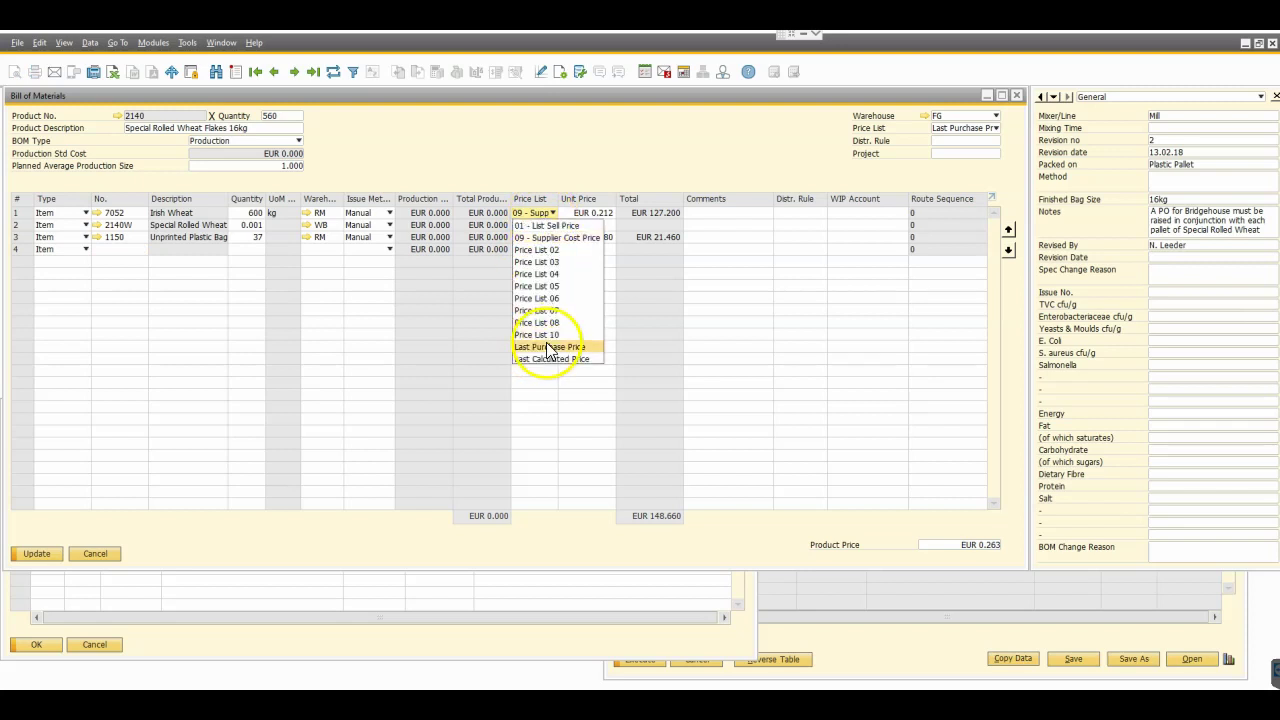
click(541, 344)
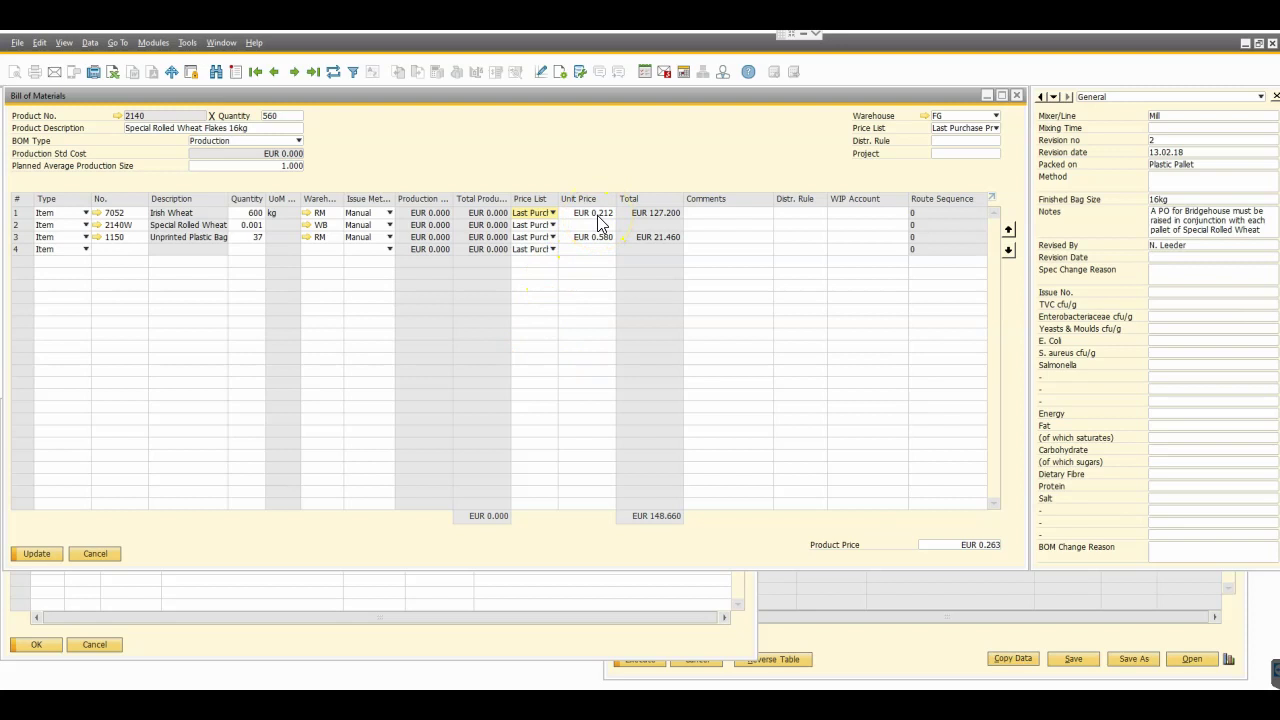
click(545, 213)
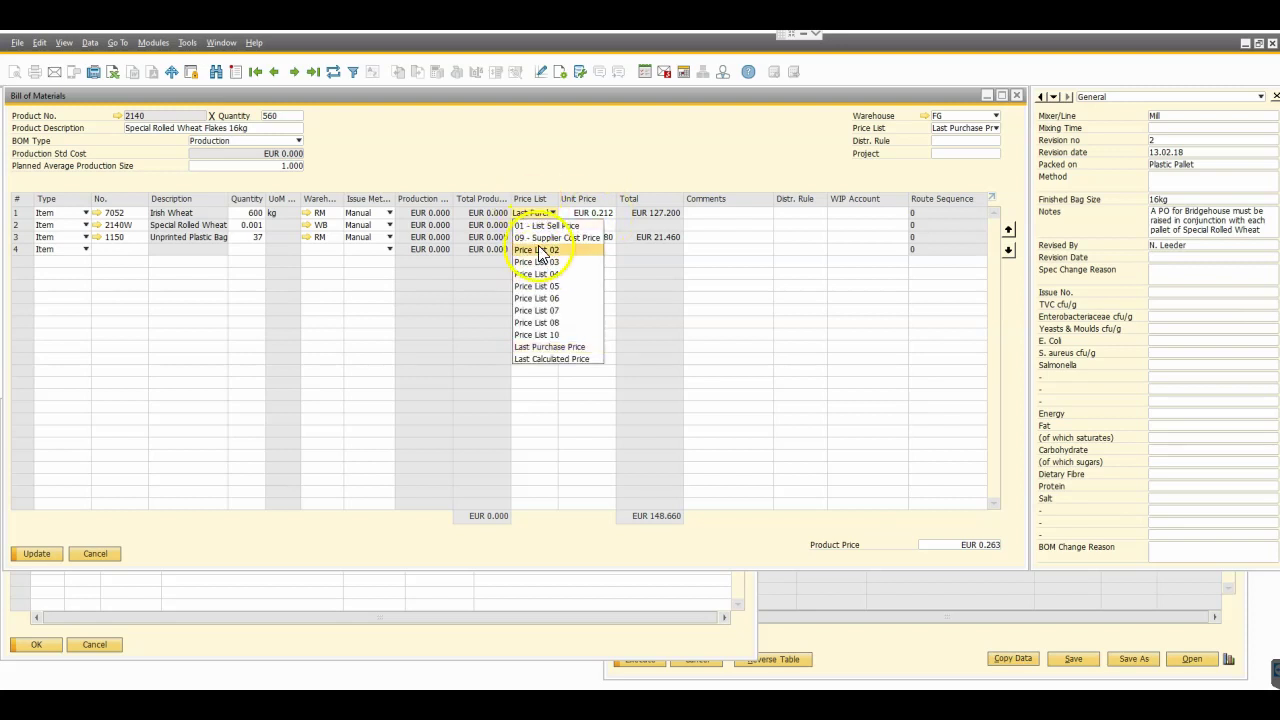
click(331, 74)
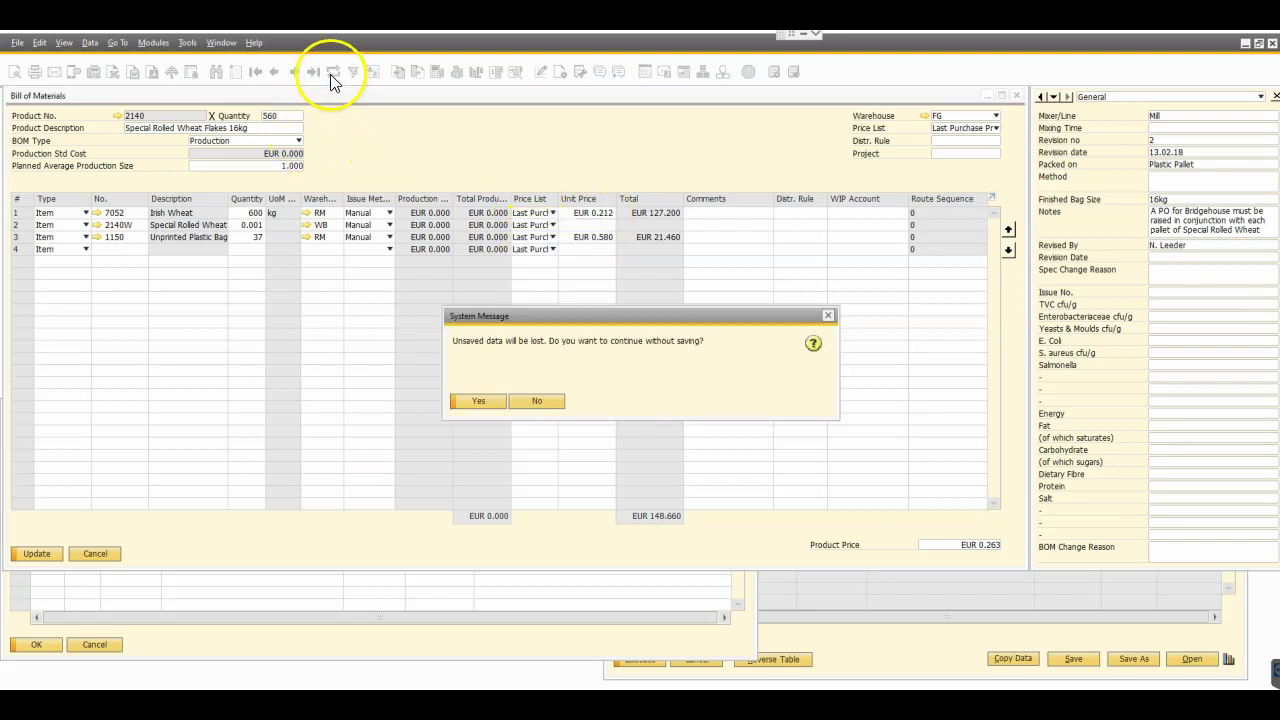
click(484, 398)
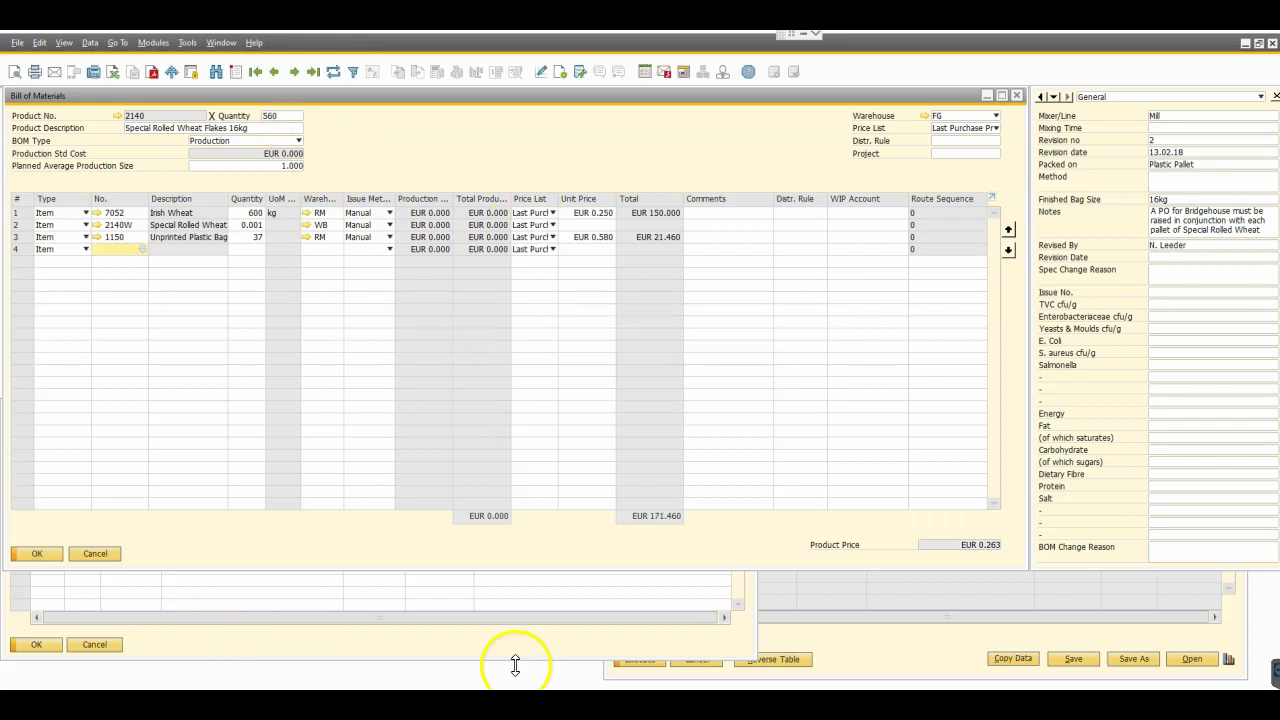
- Cancel the BOM Price Changes Effect results and bring Cost Price Changes back to the front
click(855, 668)
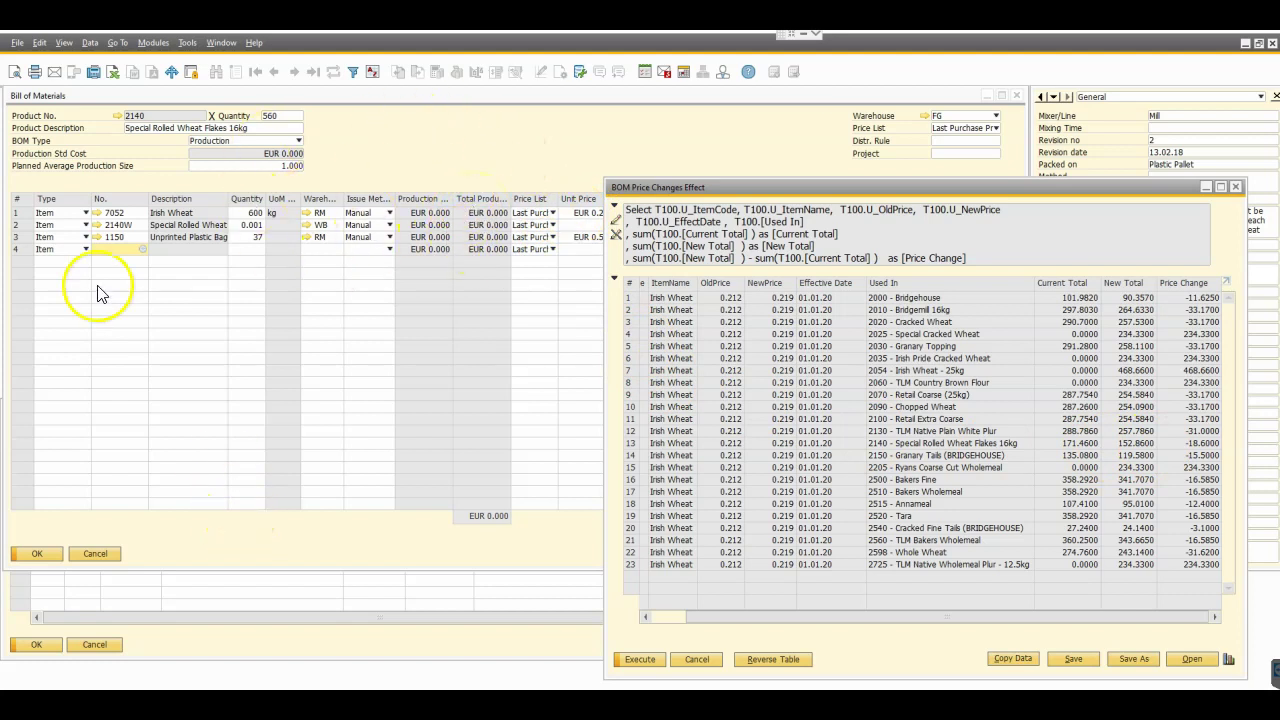
click(697, 659)
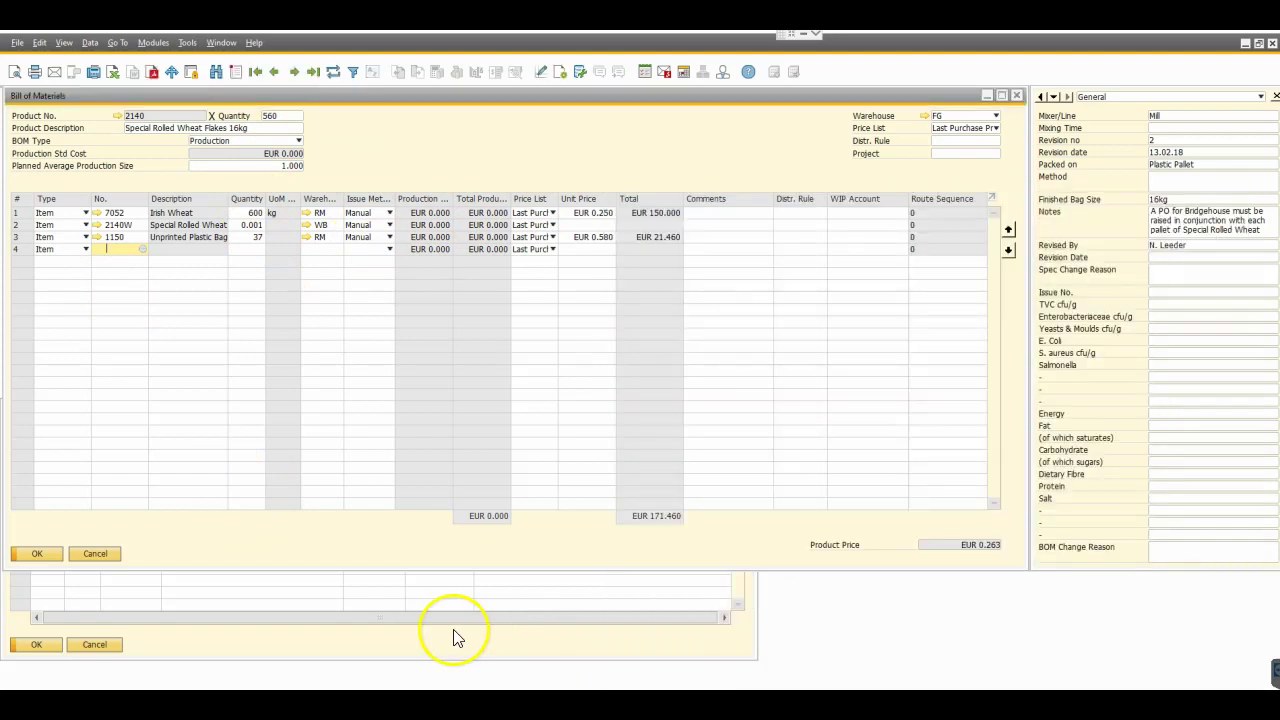
click(433, 643)
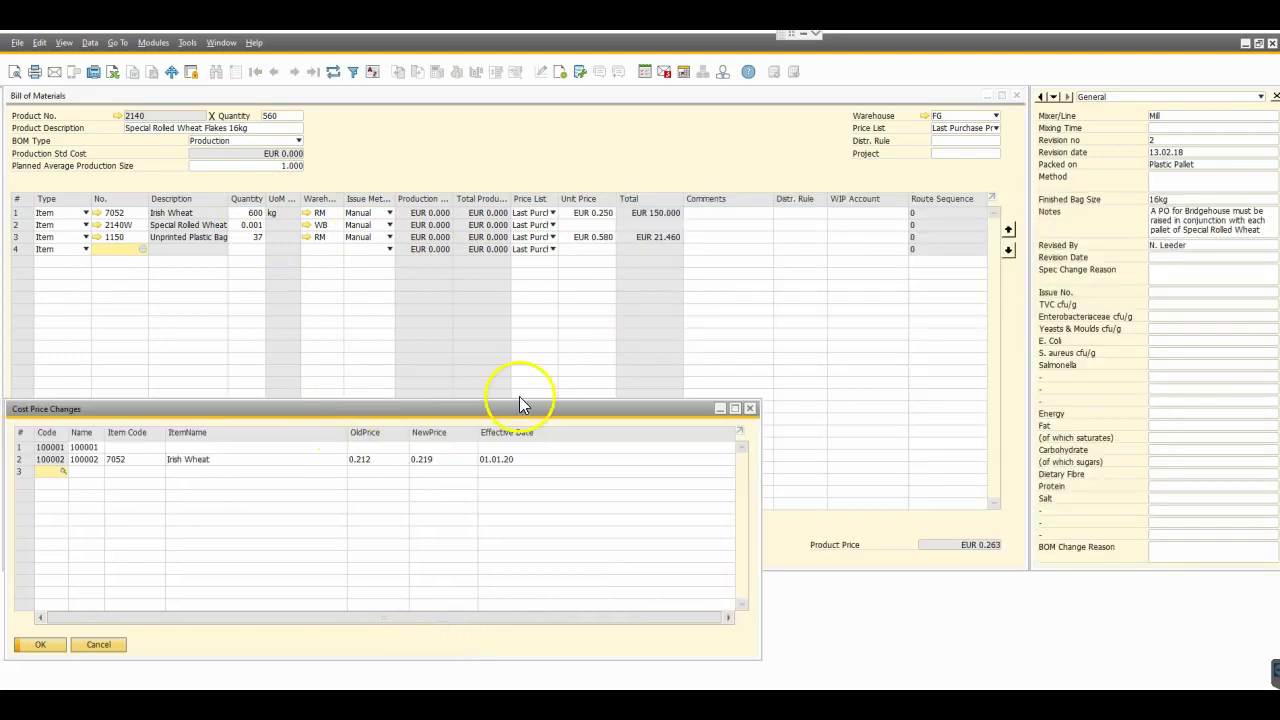
- Add row 3 for item 1150 plastic bags with new price 0.62, effective 01.02.20, and save it
drag(519, 398, 739, 372)
click(368, 443)
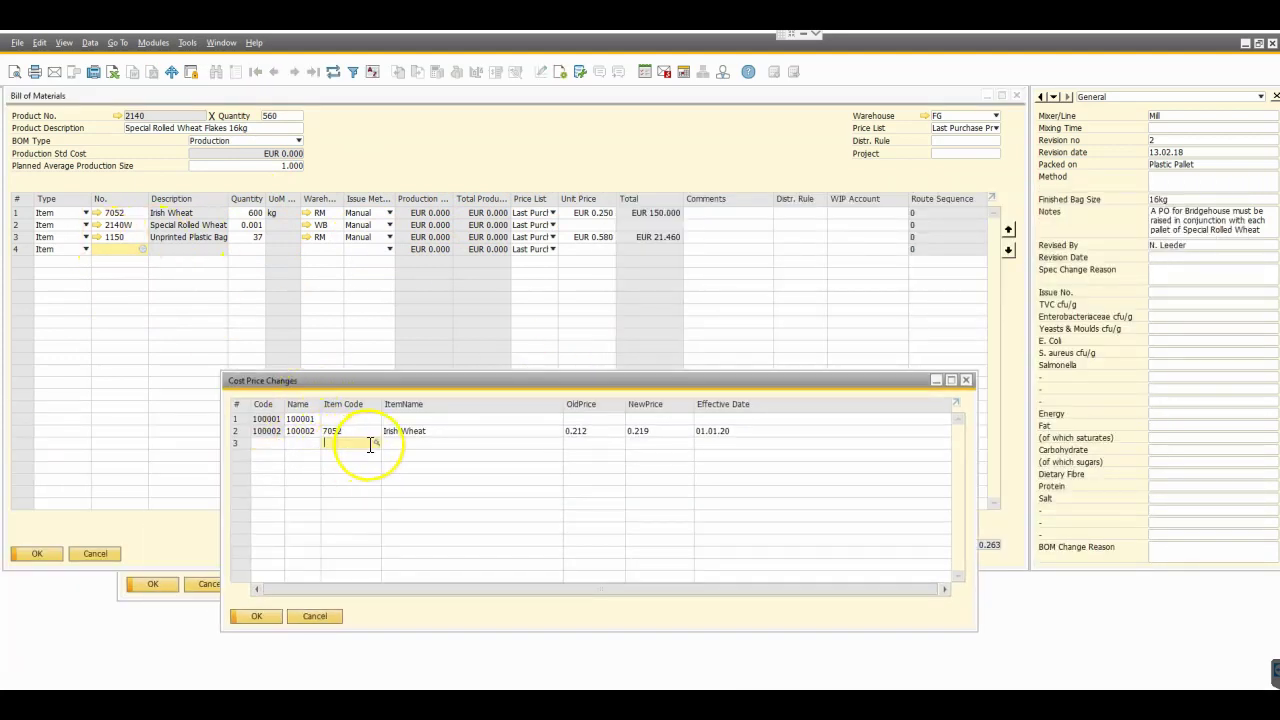
text(1150)
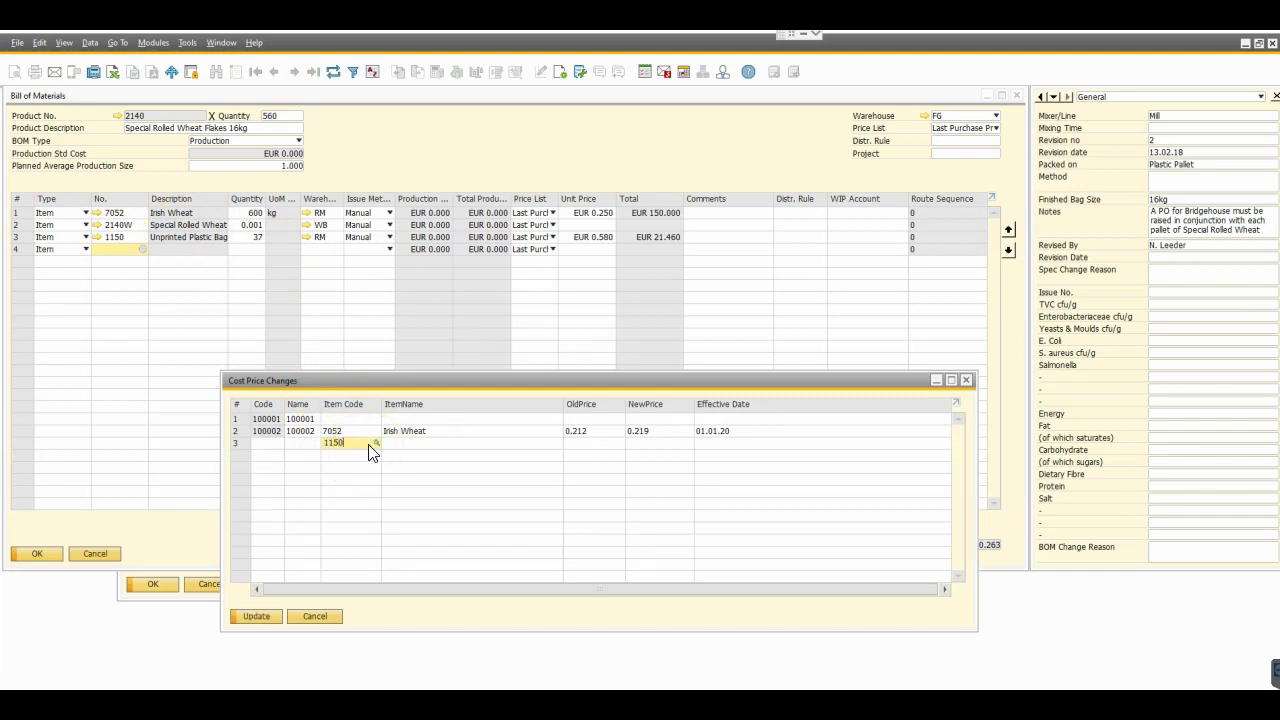
key(Tab)
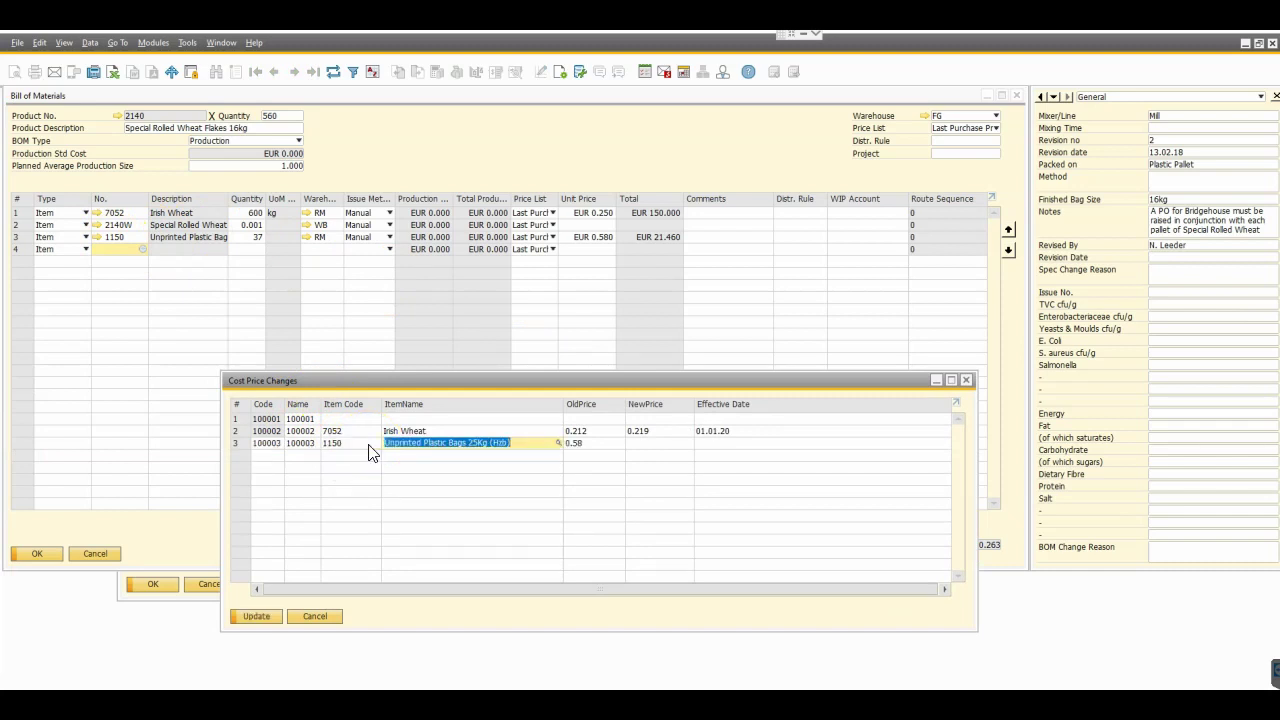
click(650, 443)
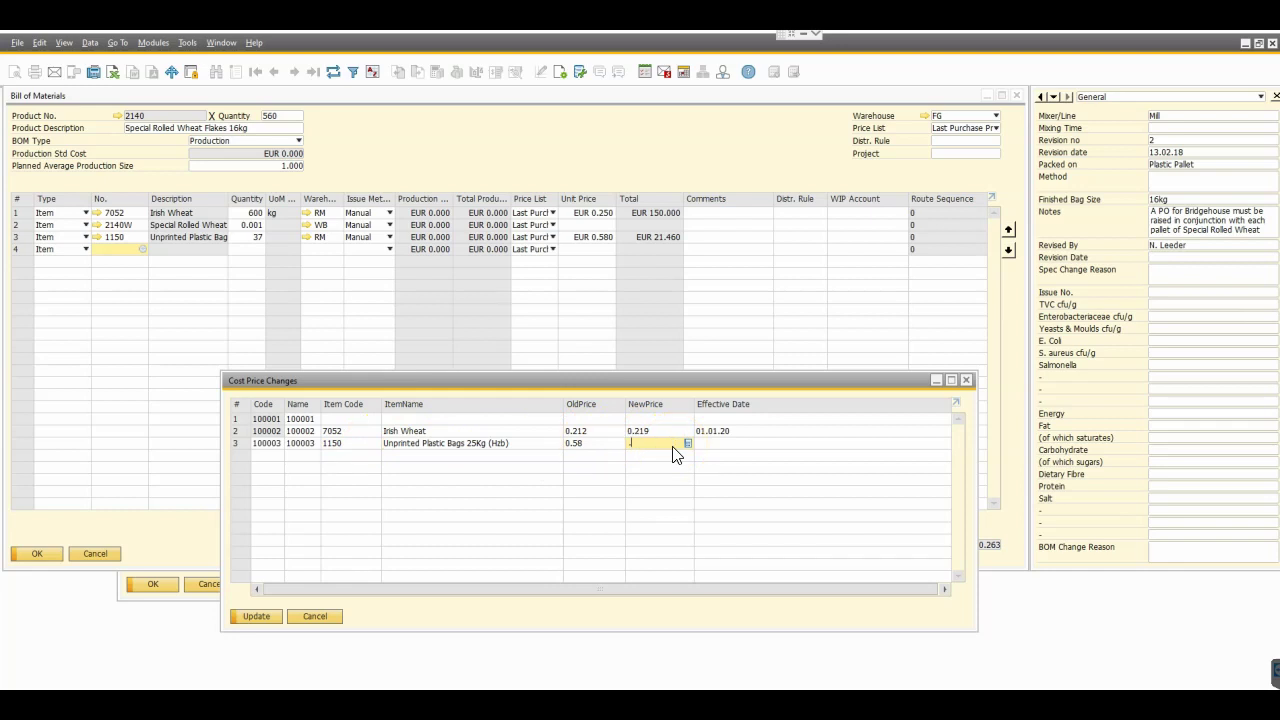
text(2)
key(Tab)
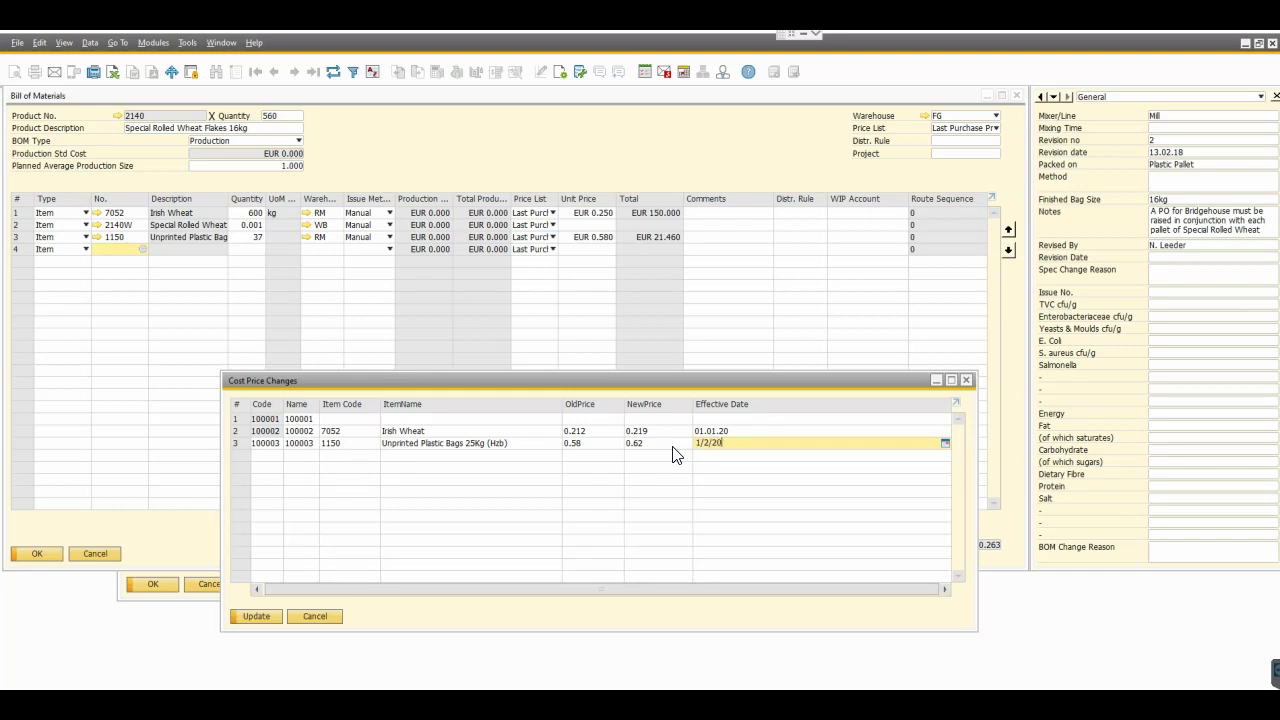
text(1/2/20)
key(Tab)
click(256, 616)
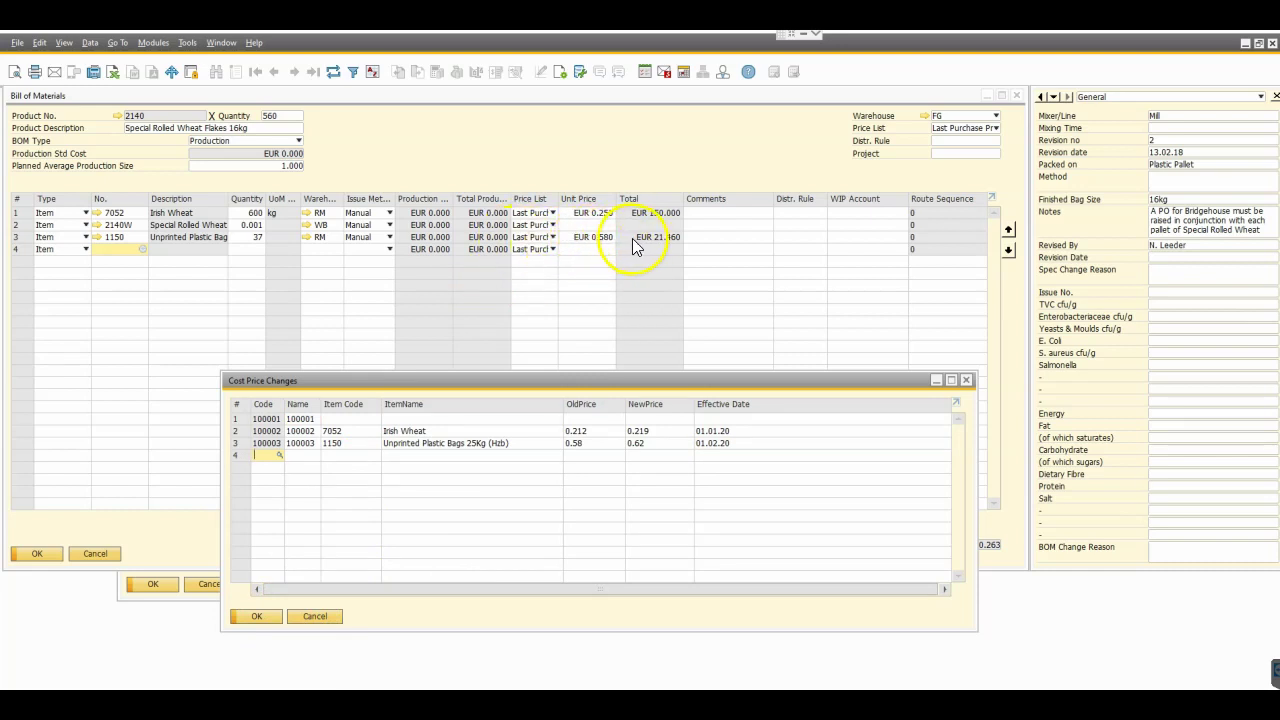
- Rerun the BOM Price Changes Effect query from Query Manager
click(187, 597)
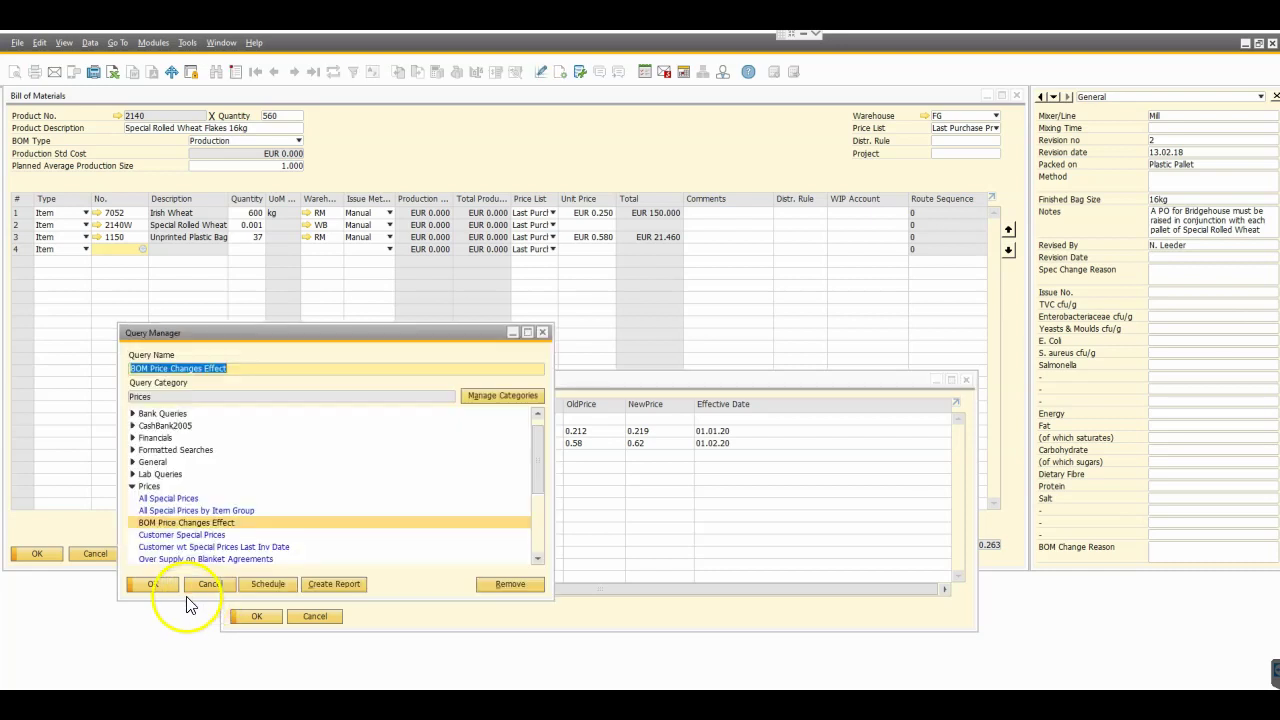
click(174, 522)
double_click(173, 522)
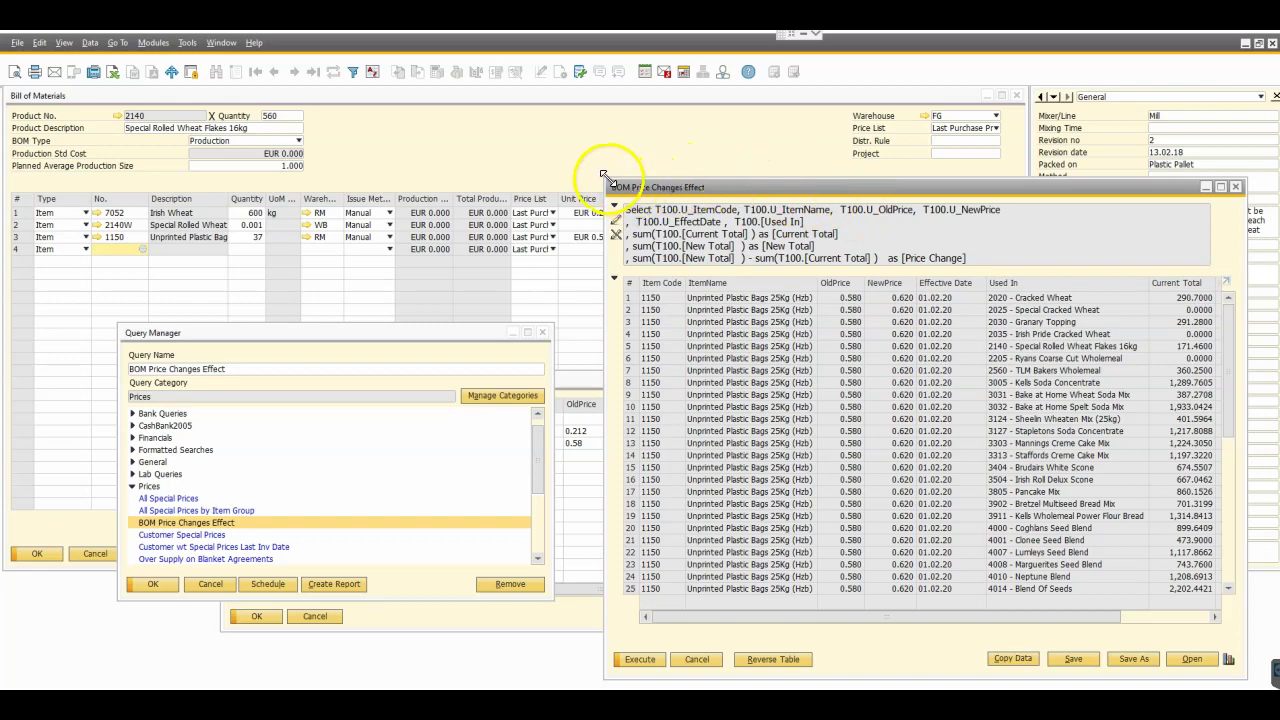
- Enlarge the results and scroll through them, e.g. 2140 rising from 171.4600 to 172.9400
drag(604, 178, 498, 102)
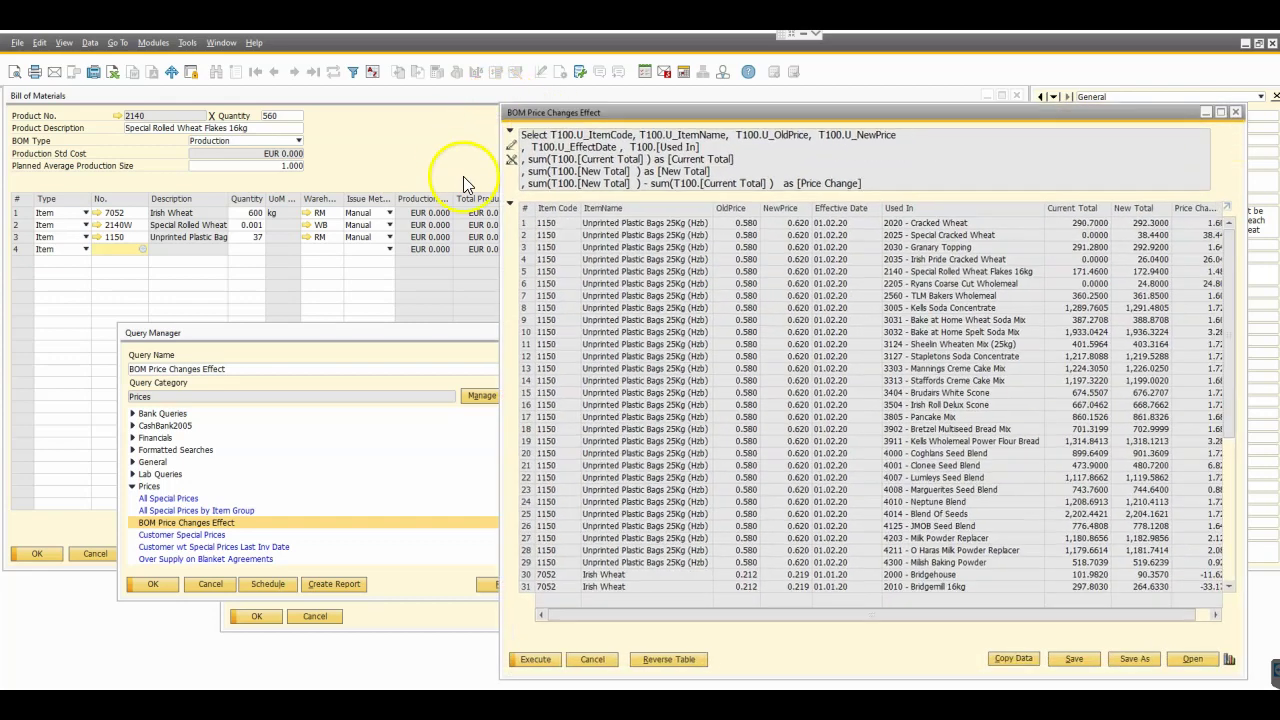
scroll(1230, 470, down, 1)
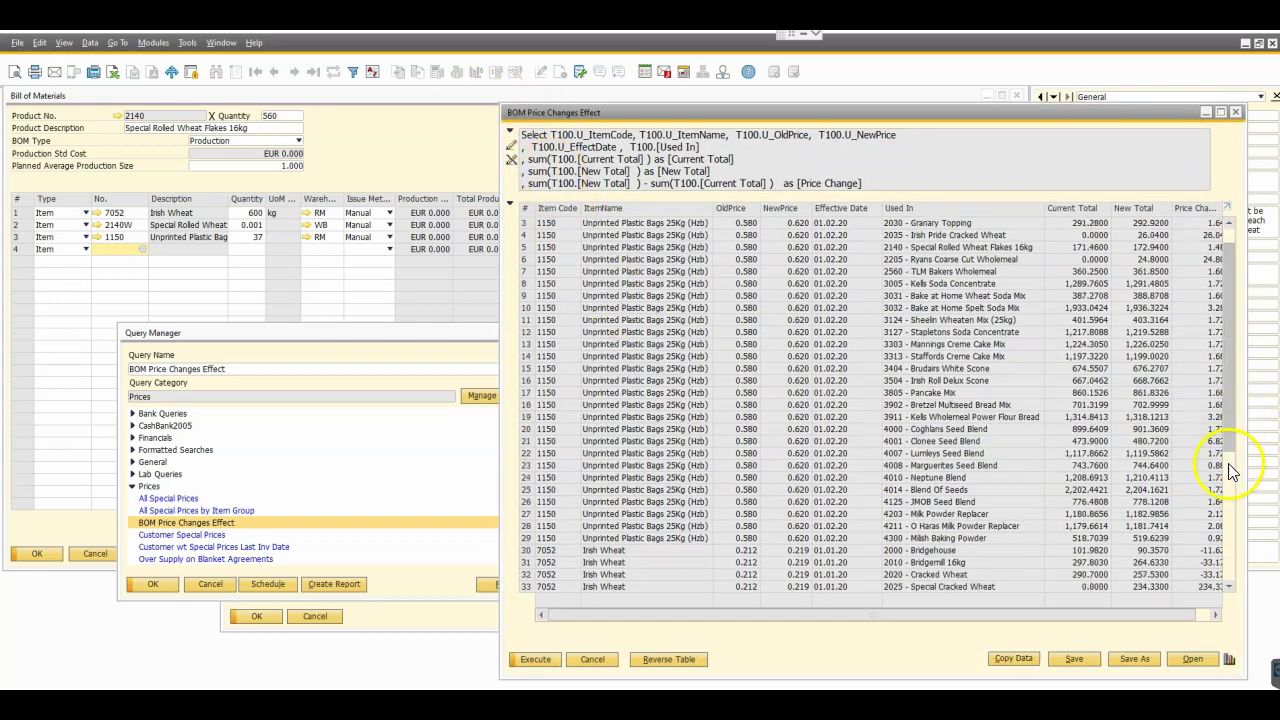
drag(1230, 470, 1223, 586)
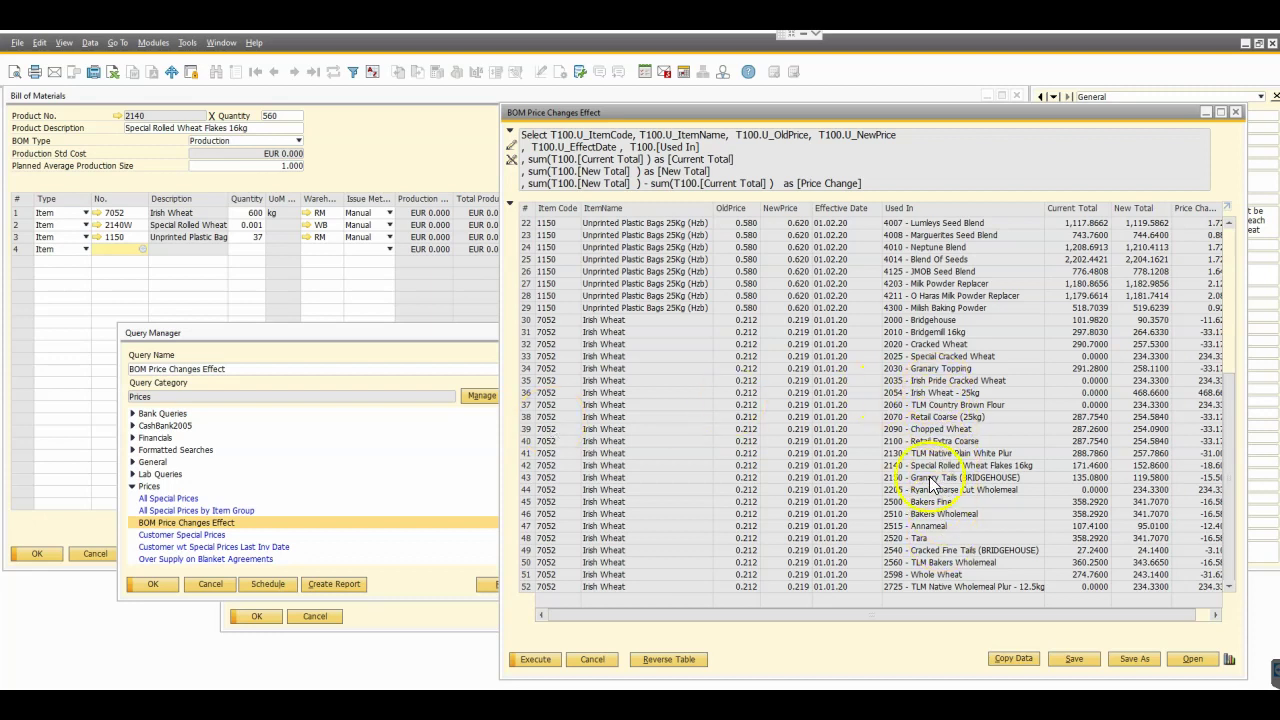
click(1237, 330)
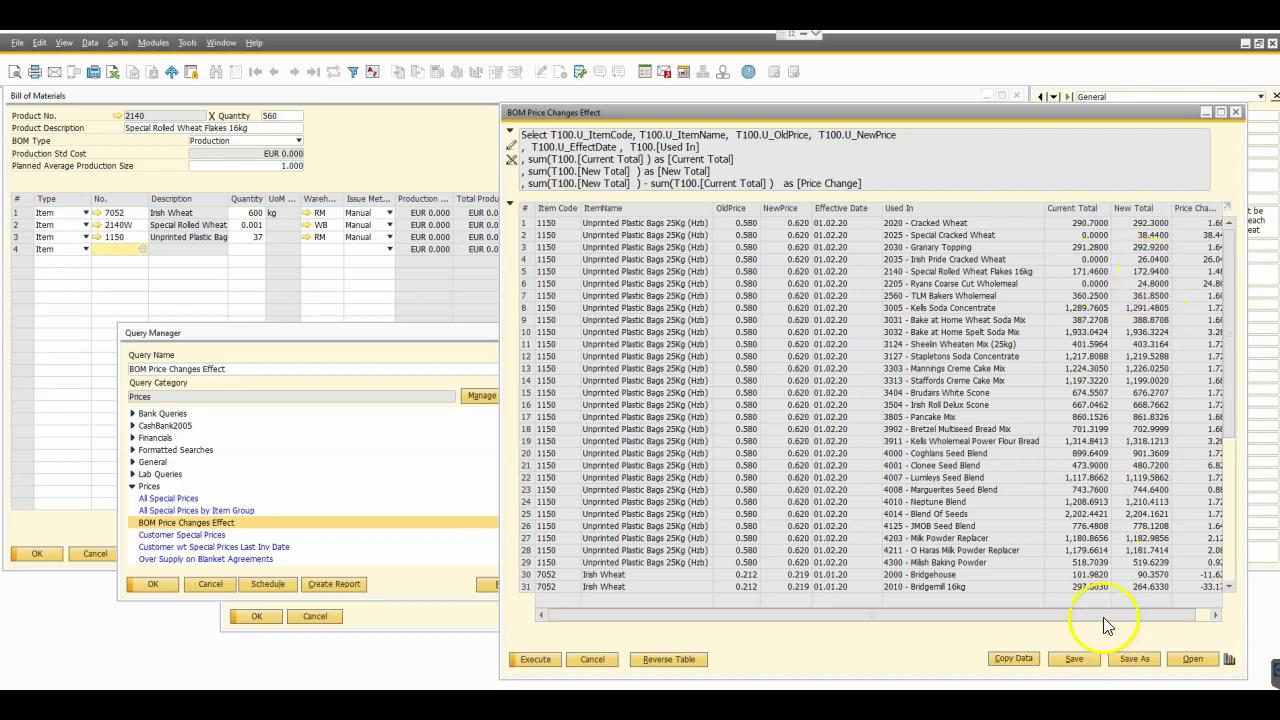
drag(1103, 617, 1159, 614)
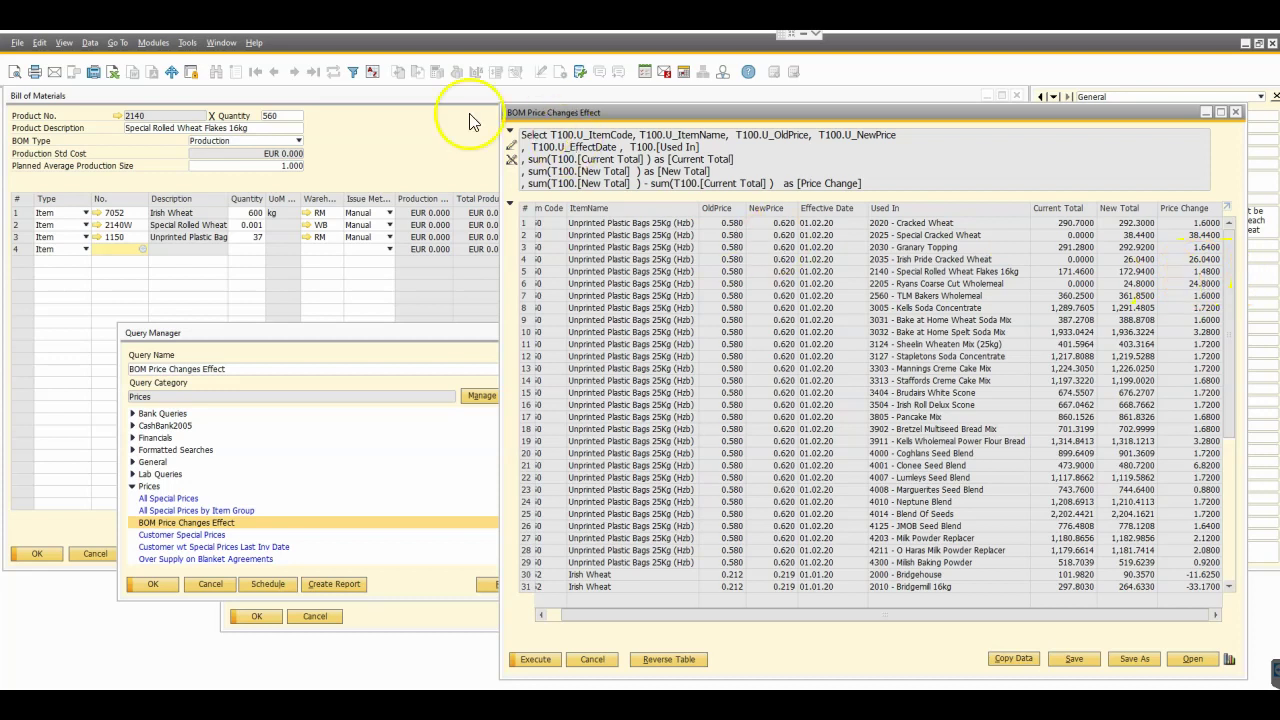
- Filter the results to Used In equal to 2140 - Special Rolled Wheat Flakes 16kg
click(353, 71)
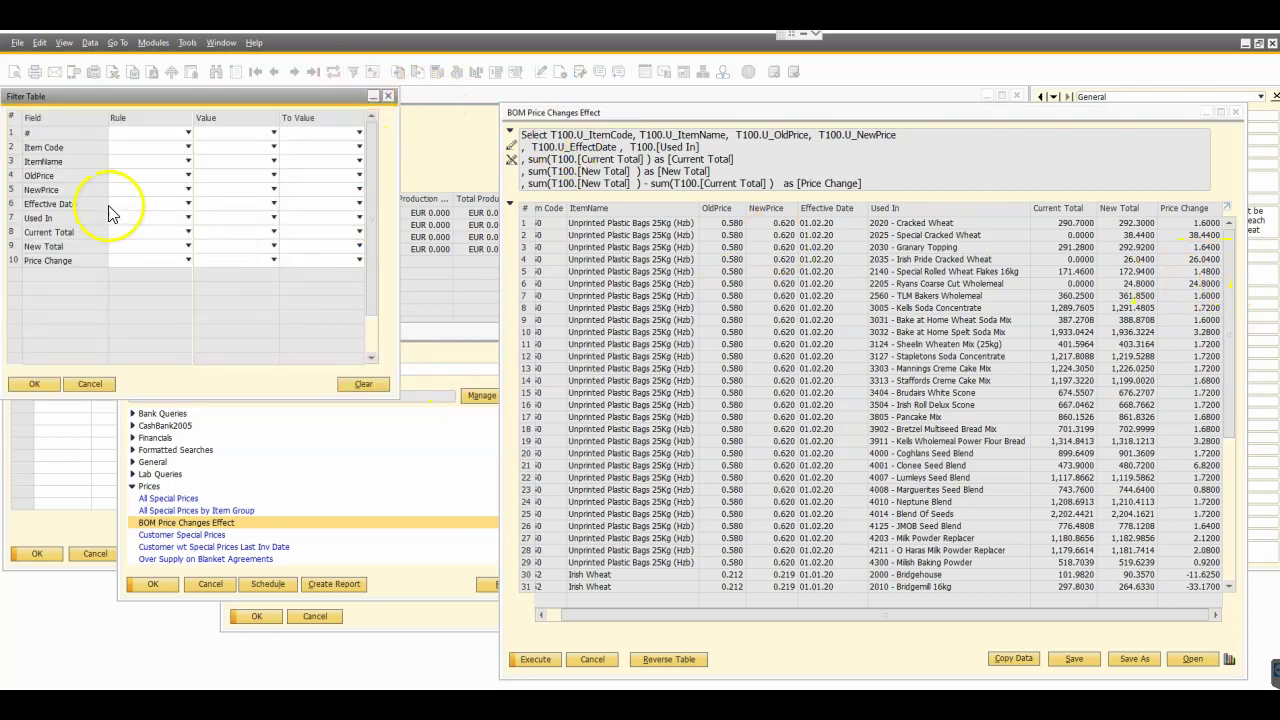
click(126, 231)
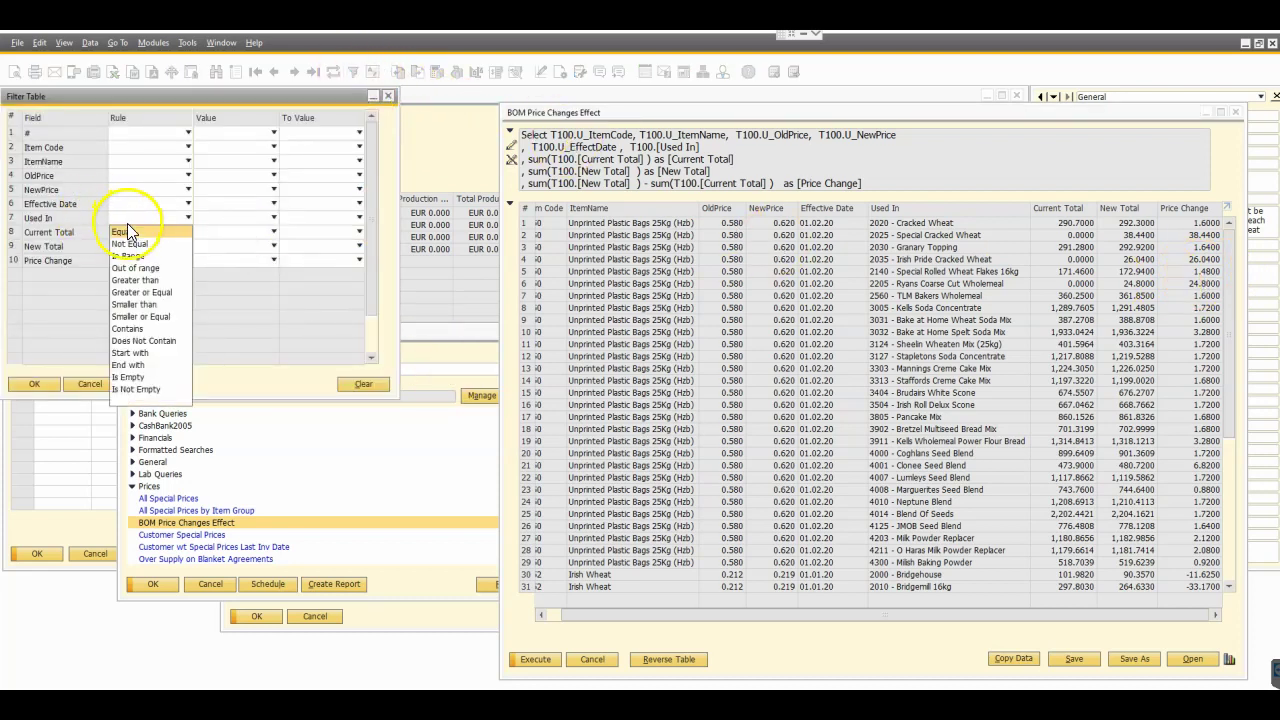
click(126, 231)
click(205, 217)
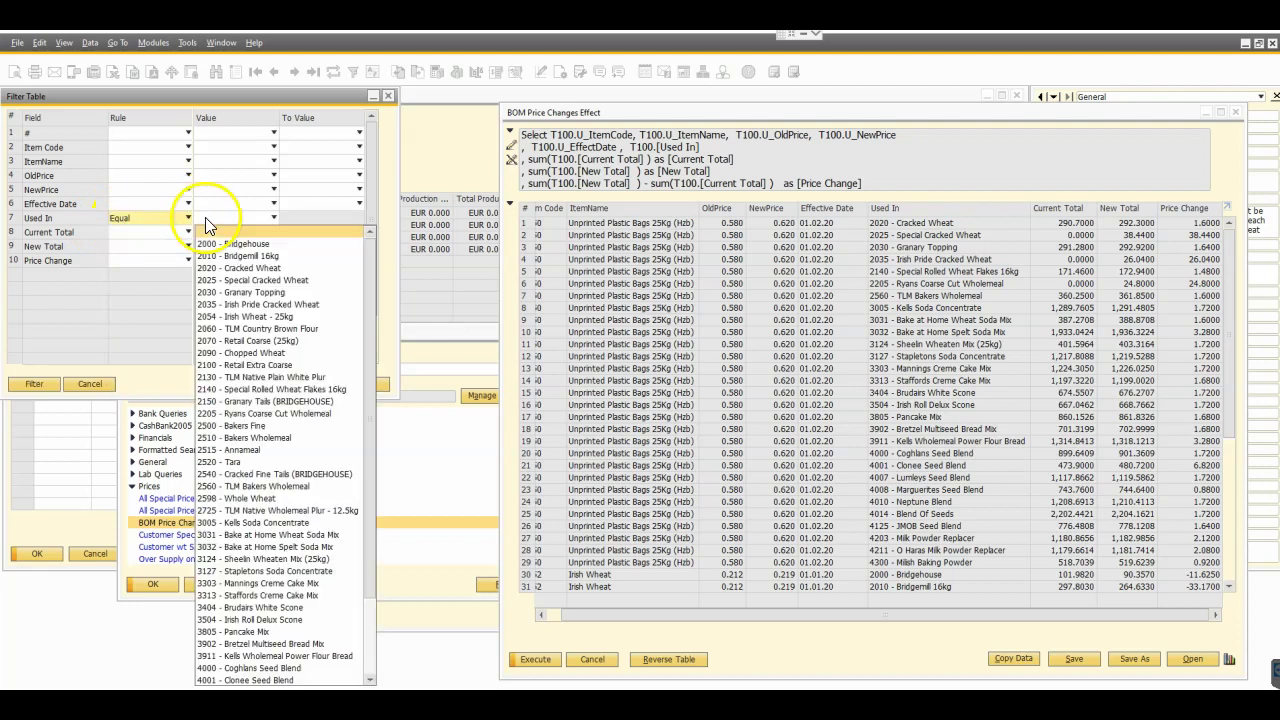
click(255, 389)
click(40, 383)
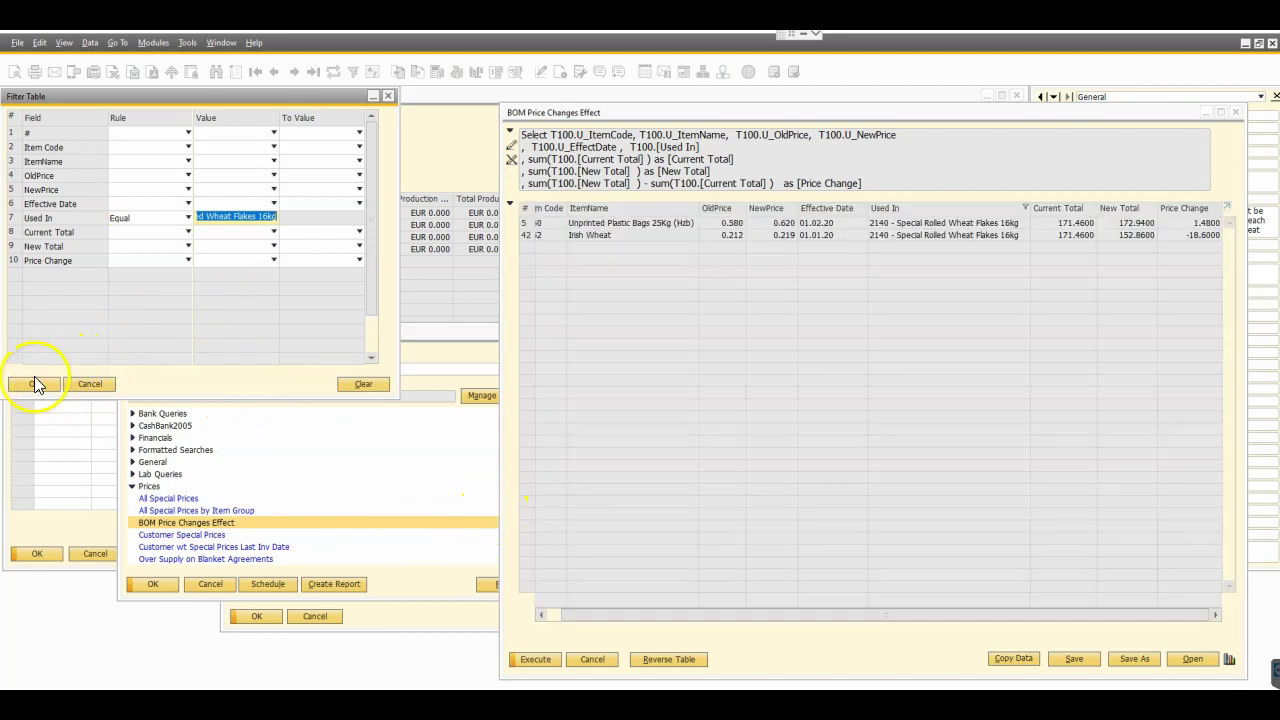
- Close the filter dialog and widen the results window to show full item codes and the -17.1200 total
click(34, 383)
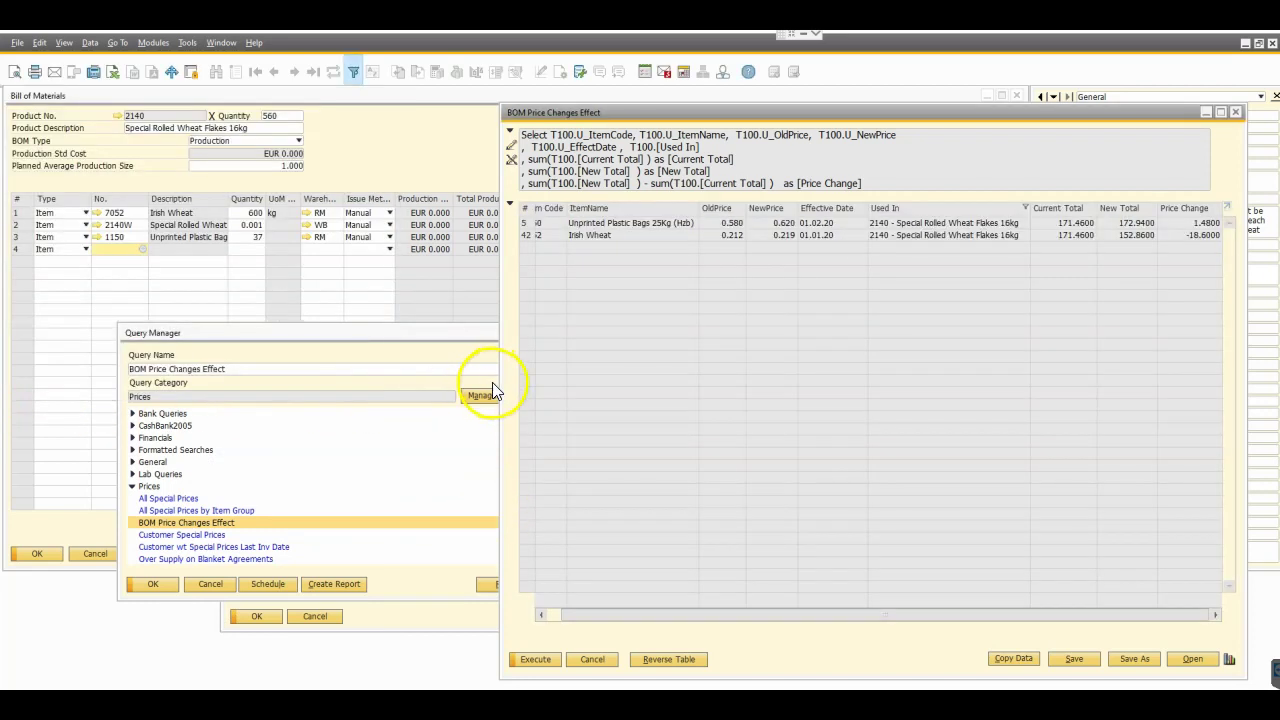
click(510, 322)
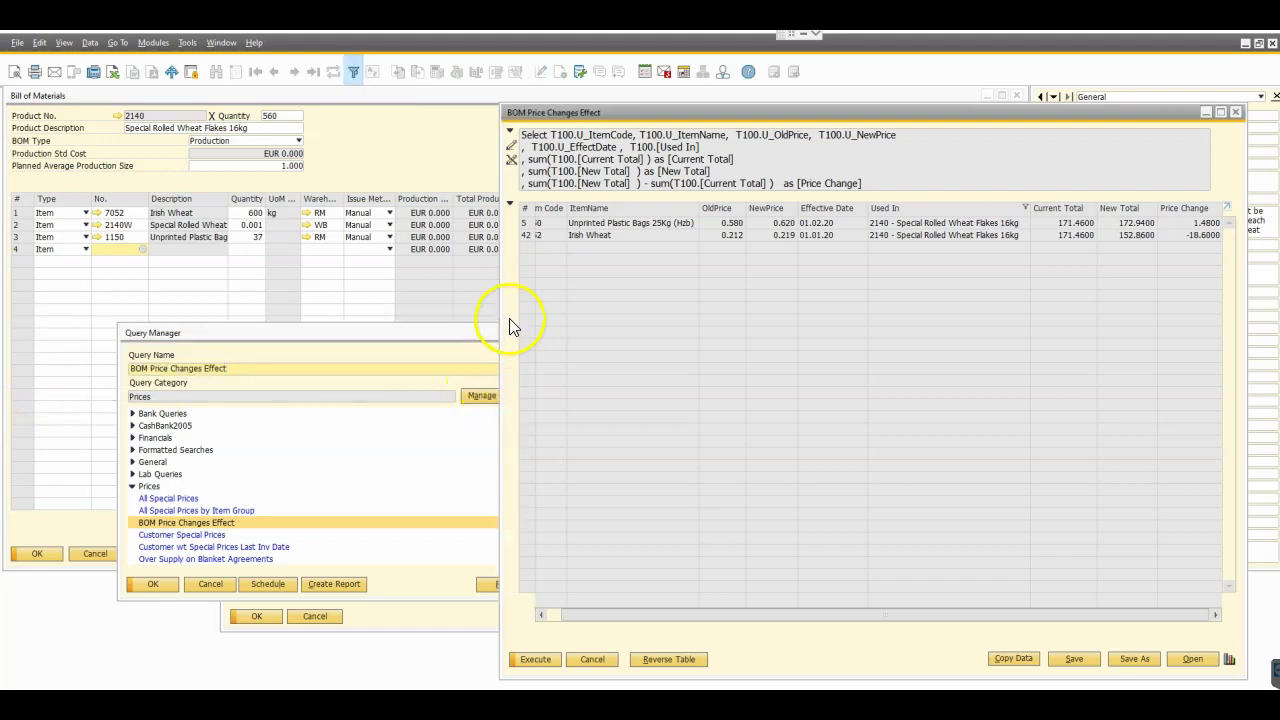
drag(502, 323, 314, 388)
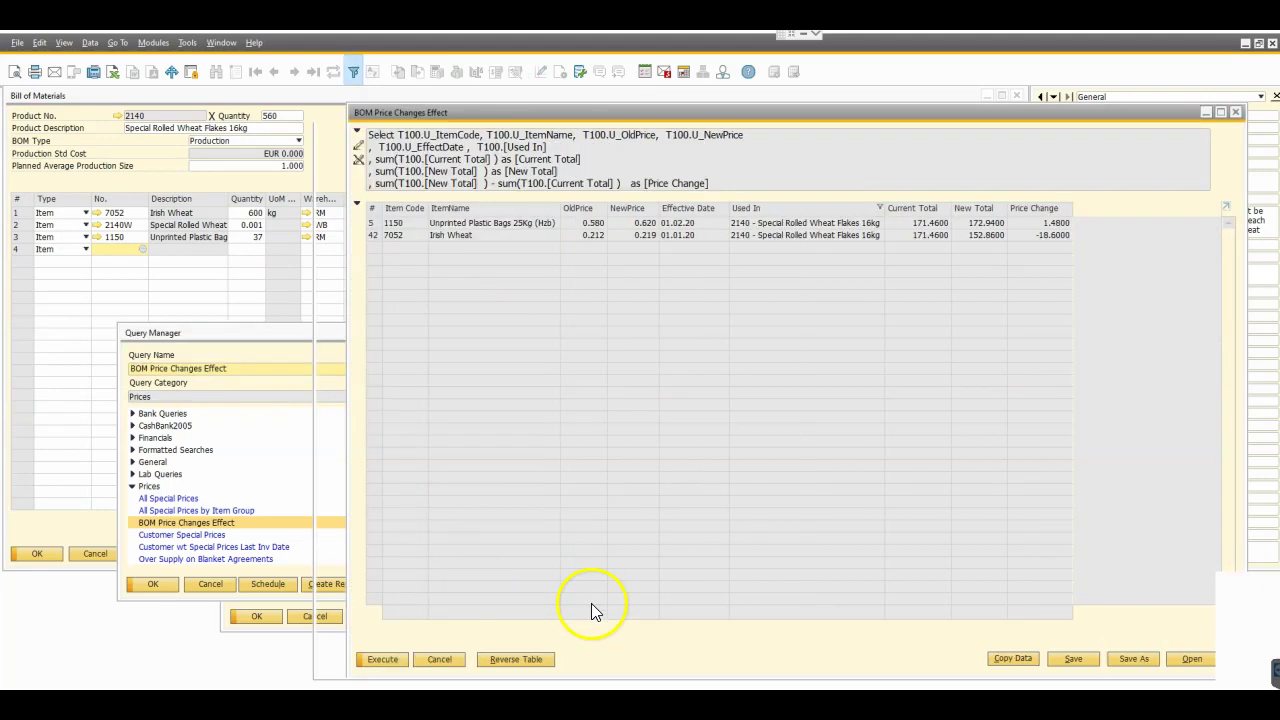